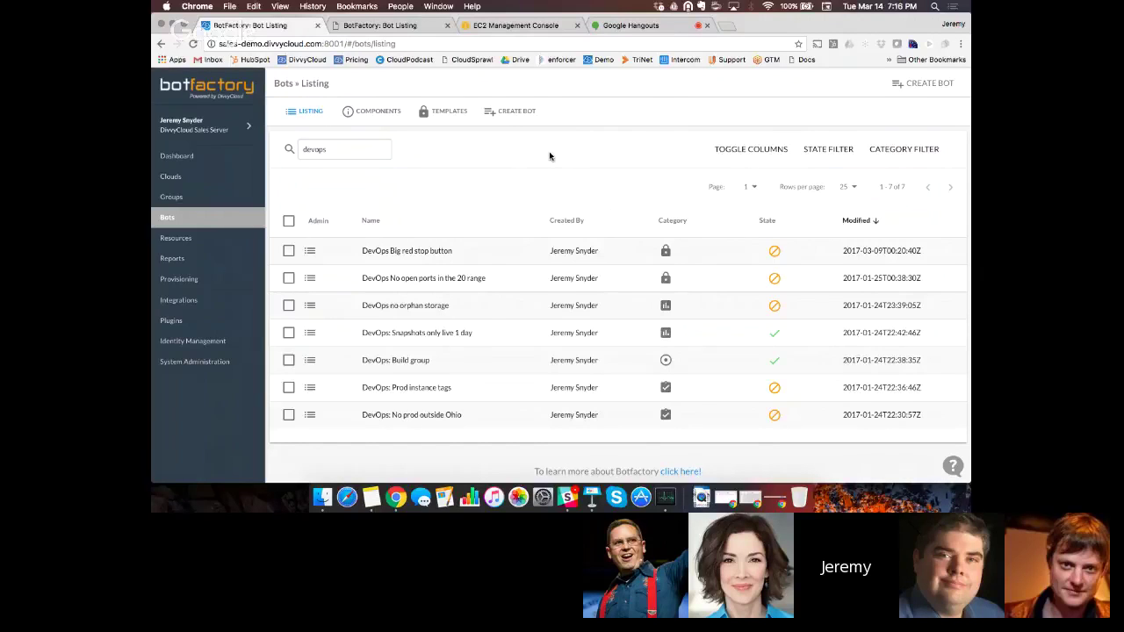
Switch to the EC2 Management Console and inspect the tags of the first DevOps instance.
{"action": "left_click", "coordinate": [496, 26]}
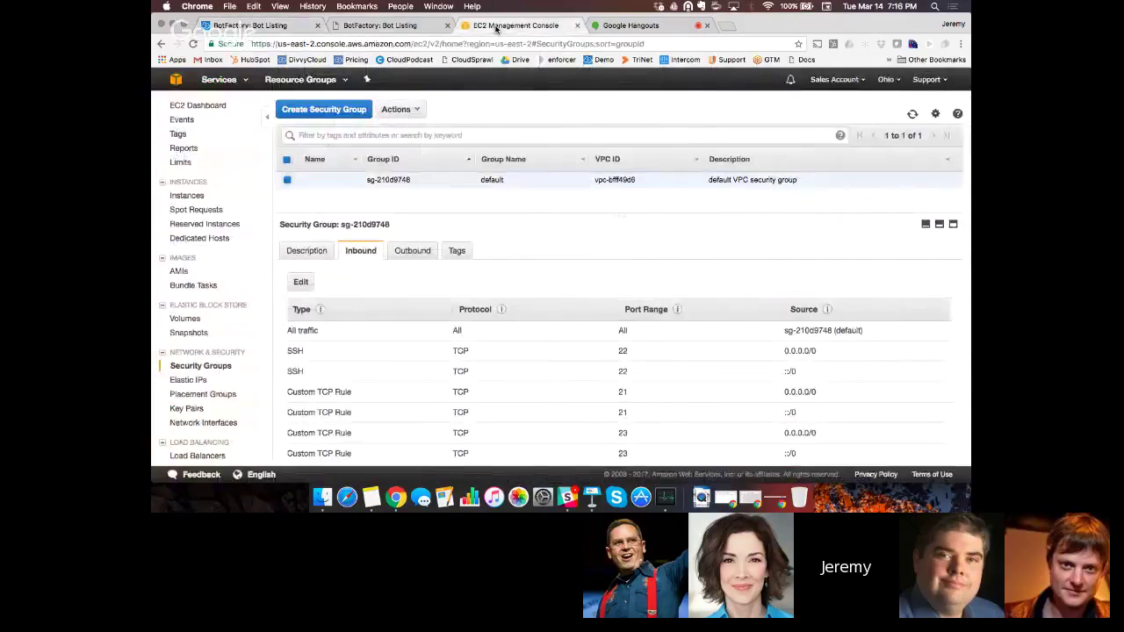
{"action": "left_click", "coordinate": [187, 194]}
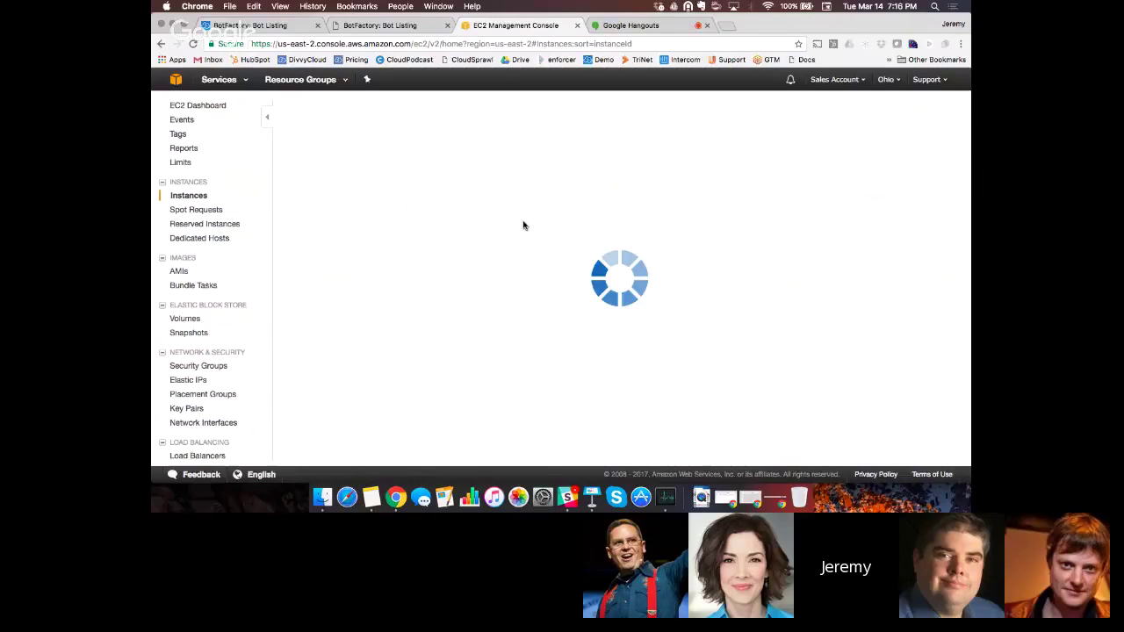
{"action": "left_click", "coordinate": [438, 179]}
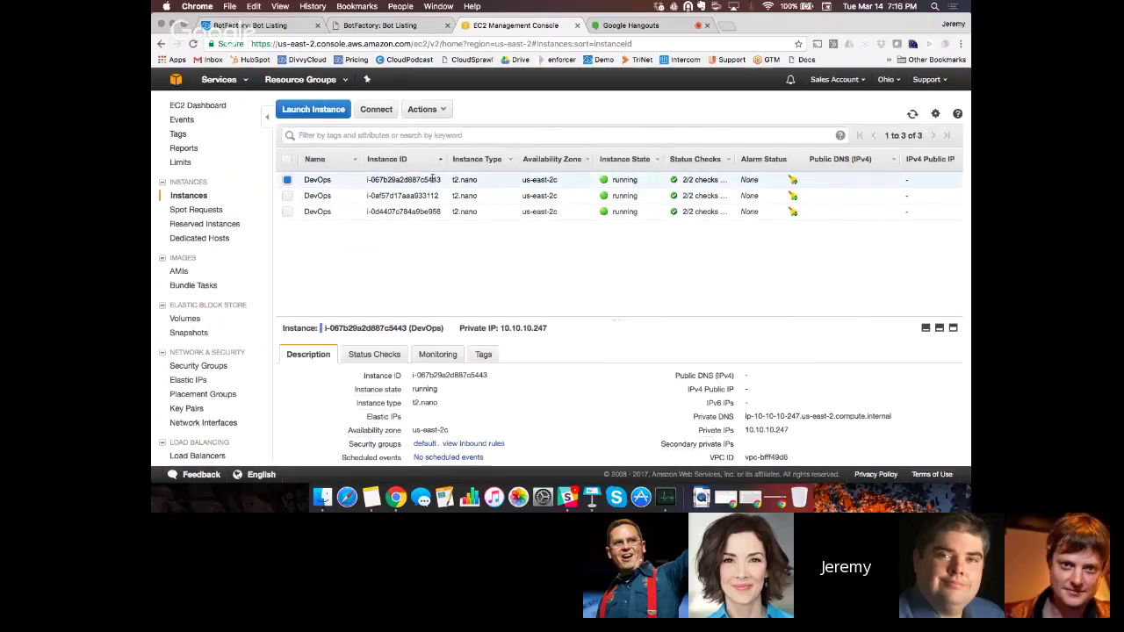
{"action": "left_click", "coordinate": [488, 355]}
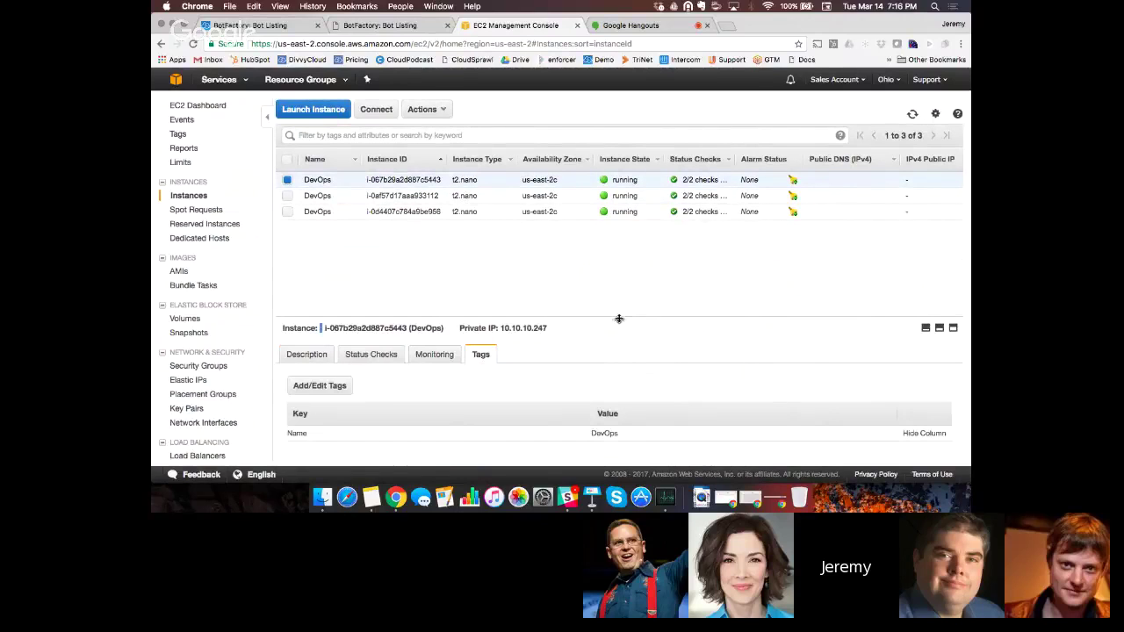
{"action": "left_click_drag", "start_coordinate": [620, 318], "coordinate": [619, 242]}
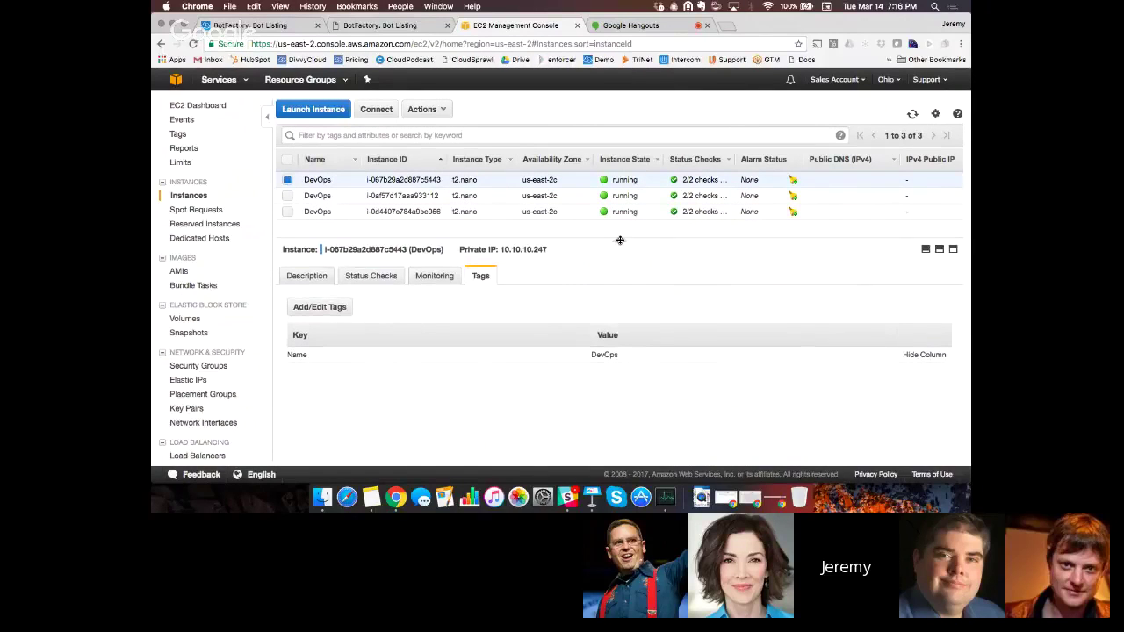
{"action": "double_click", "coordinate": [303, 357]}
{"action": "double_click", "coordinate": [604, 354]}
{"action": "left_click", "coordinate": [604, 277]}
Switch to BotFactory and view the summary of the OhioProd resource group.
{"action": "left_click", "coordinate": [400, 26]}
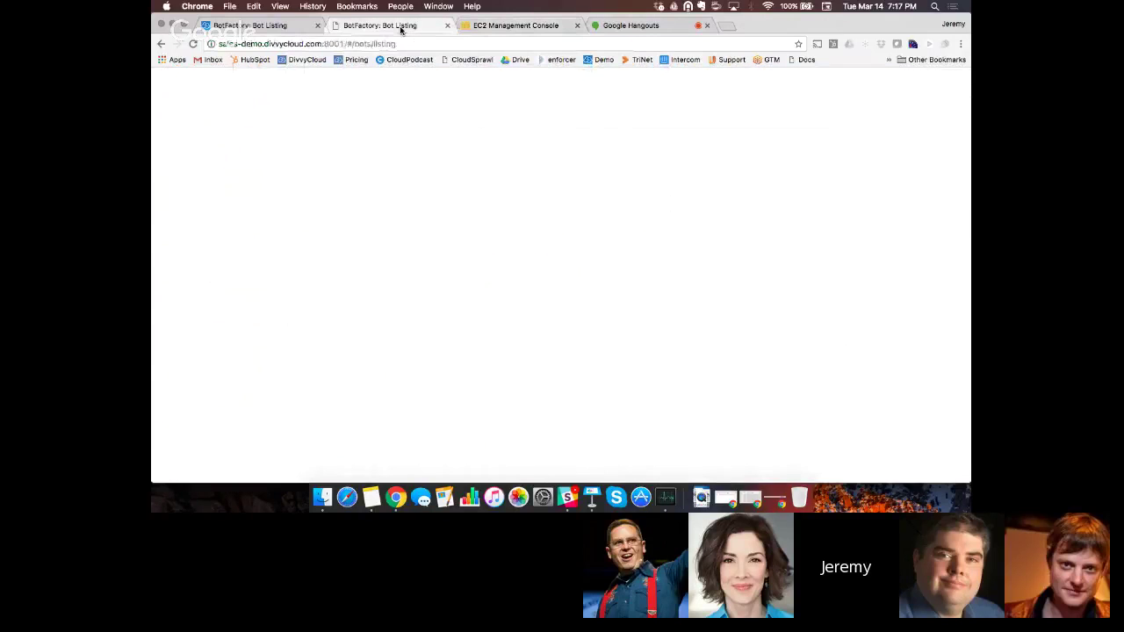
{"action": "left_click", "coordinate": [171, 197]}
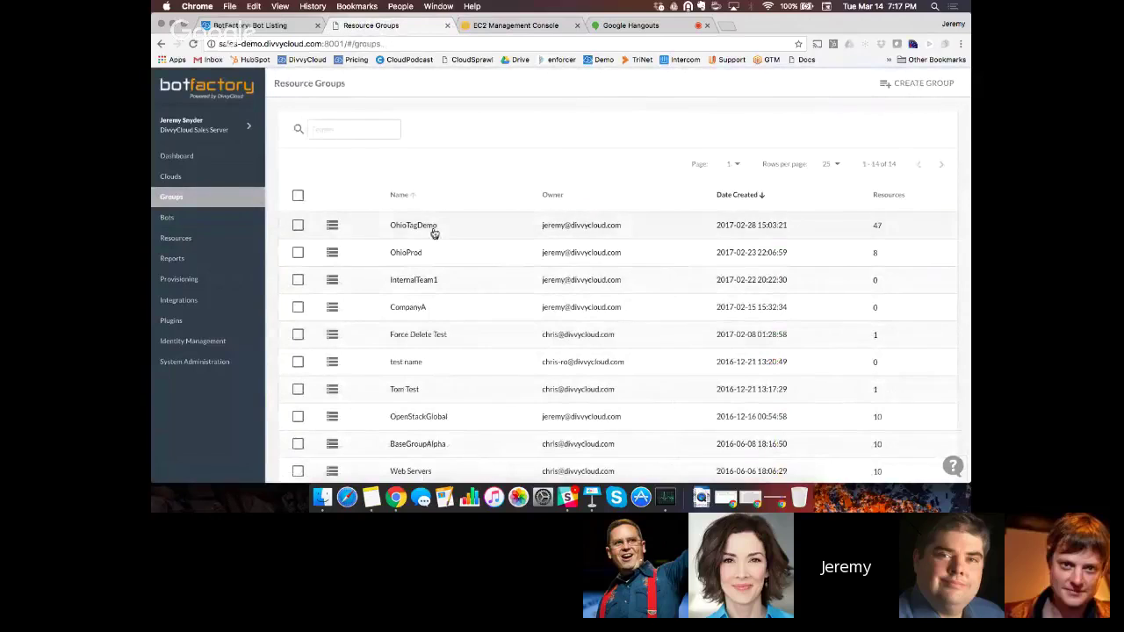
{"action": "left_click", "coordinate": [398, 254]}
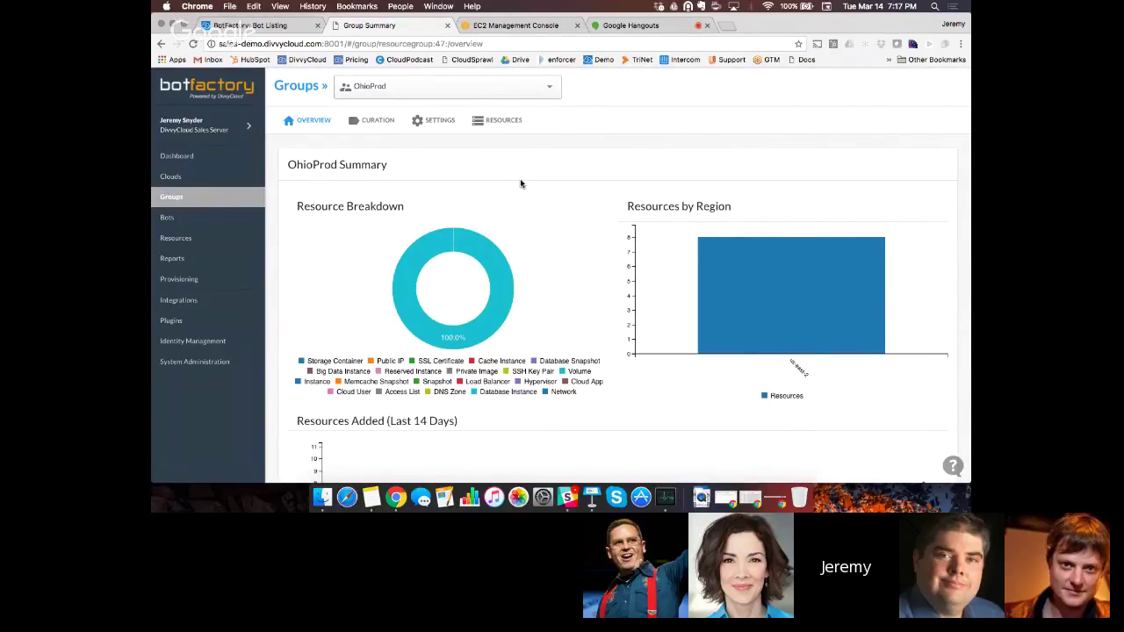
Return to the EC2 Management Console, recheck the instance's Name tag, and open tag management for the instances.
{"action": "left_click", "coordinate": [505, 25]}
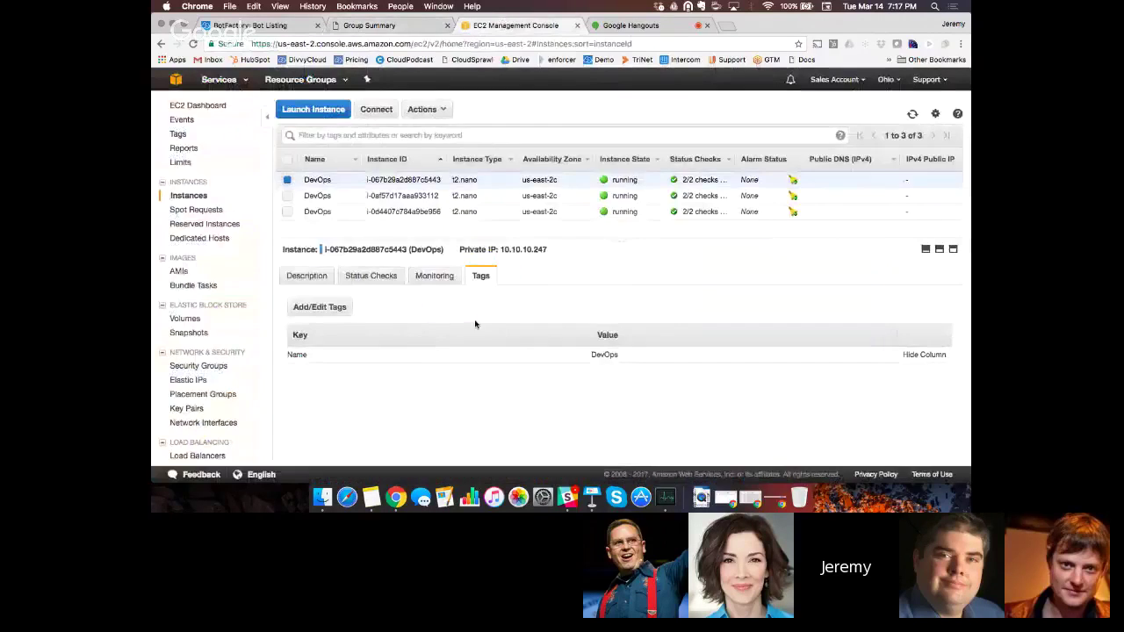
{"action": "left_click_drag", "start_coordinate": [288, 354], "coordinate": [307, 353]}
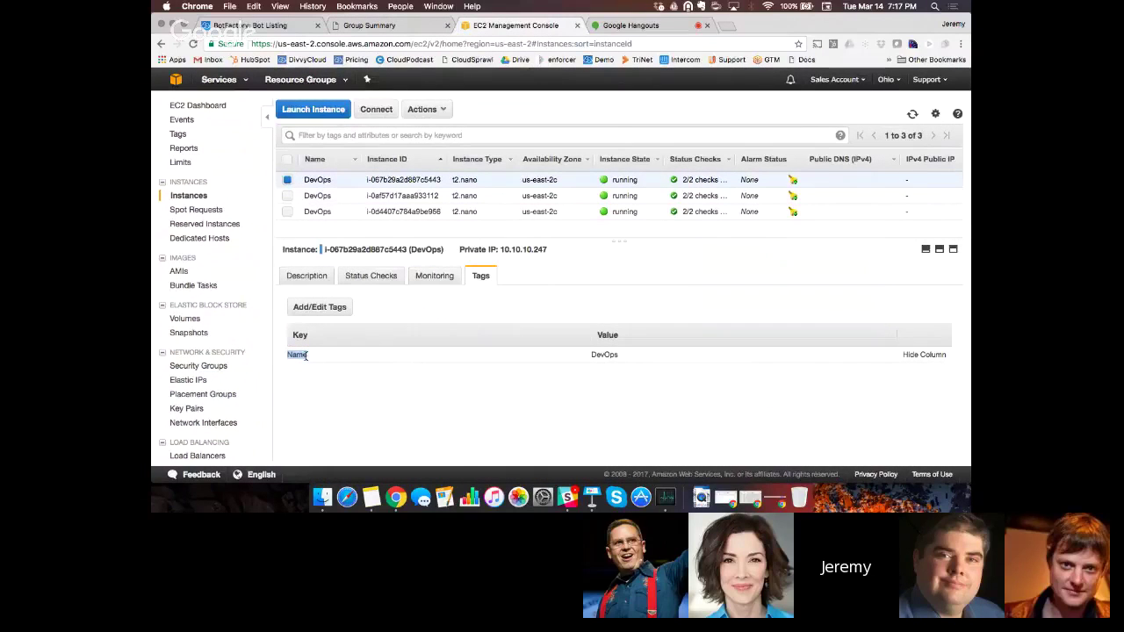
{"action": "left_click", "coordinate": [573, 293]}
{"action": "left_click", "coordinate": [179, 134]}
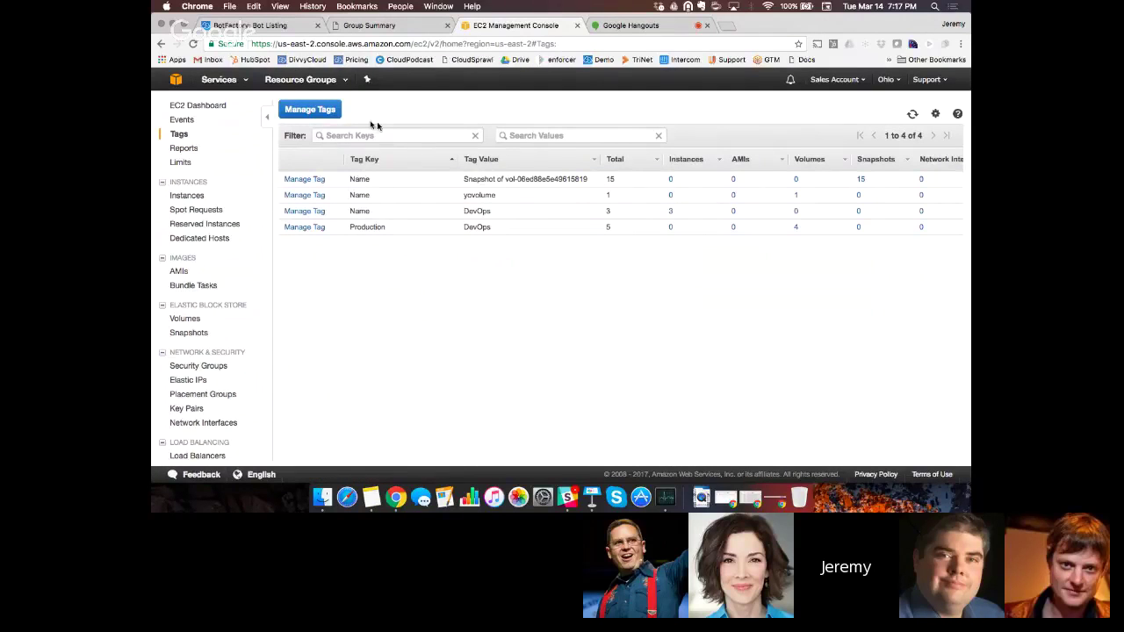
{"action": "left_click", "coordinate": [320, 111]}
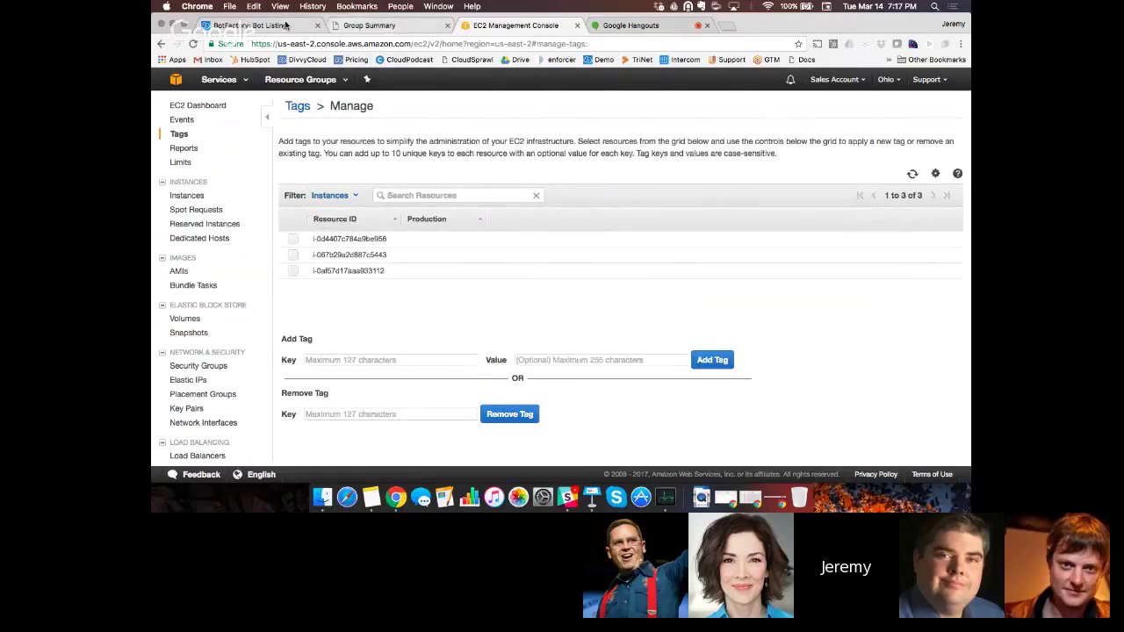
Switch to the BotFactory bot listing and resume the five paused DevOps bots with a bulk action.
{"action": "left_click", "coordinate": [254, 24]}
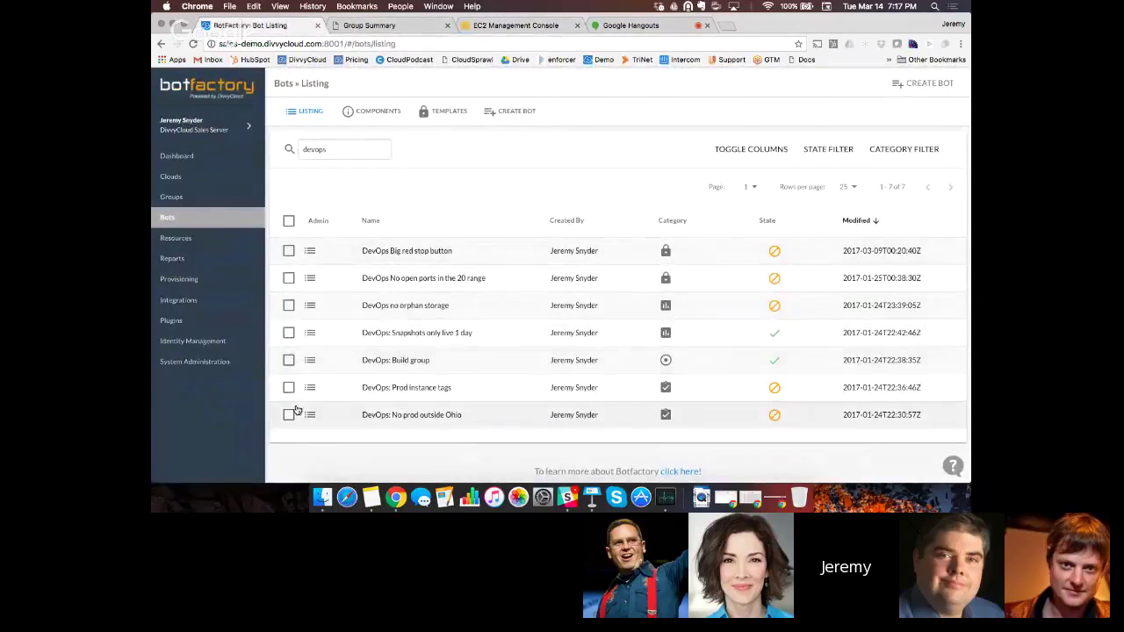
{"action": "left_click", "coordinate": [289, 251]}
{"action": "left_click", "coordinate": [289, 278]}
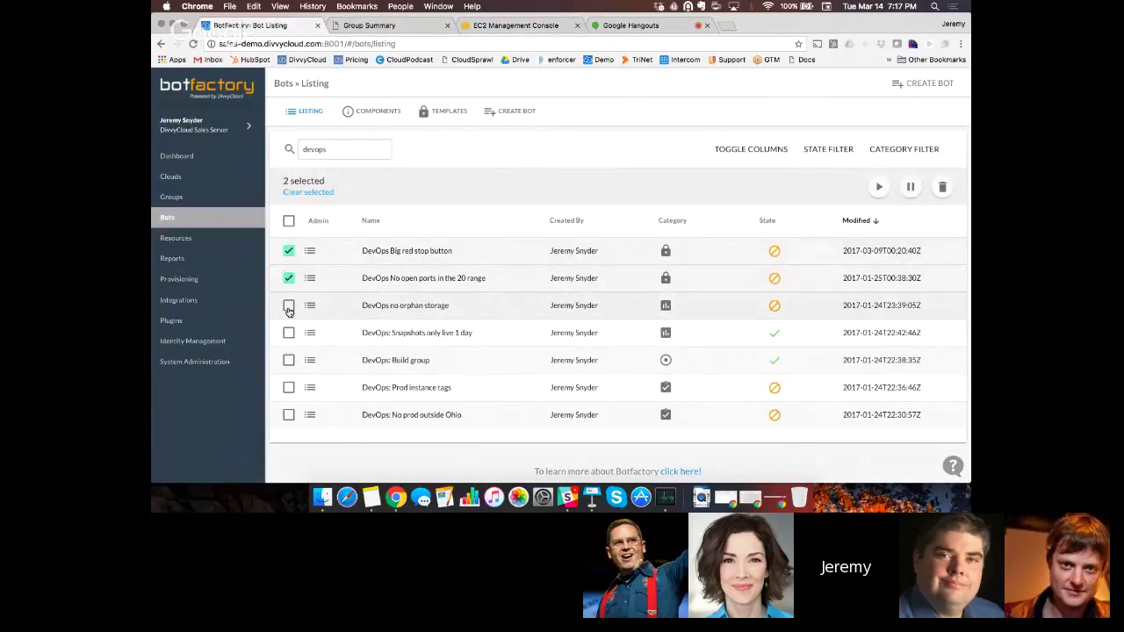
{"action": "left_click", "coordinate": [289, 305]}
{"action": "left_click", "coordinate": [289, 387]}
{"action": "left_click", "coordinate": [289, 415]}
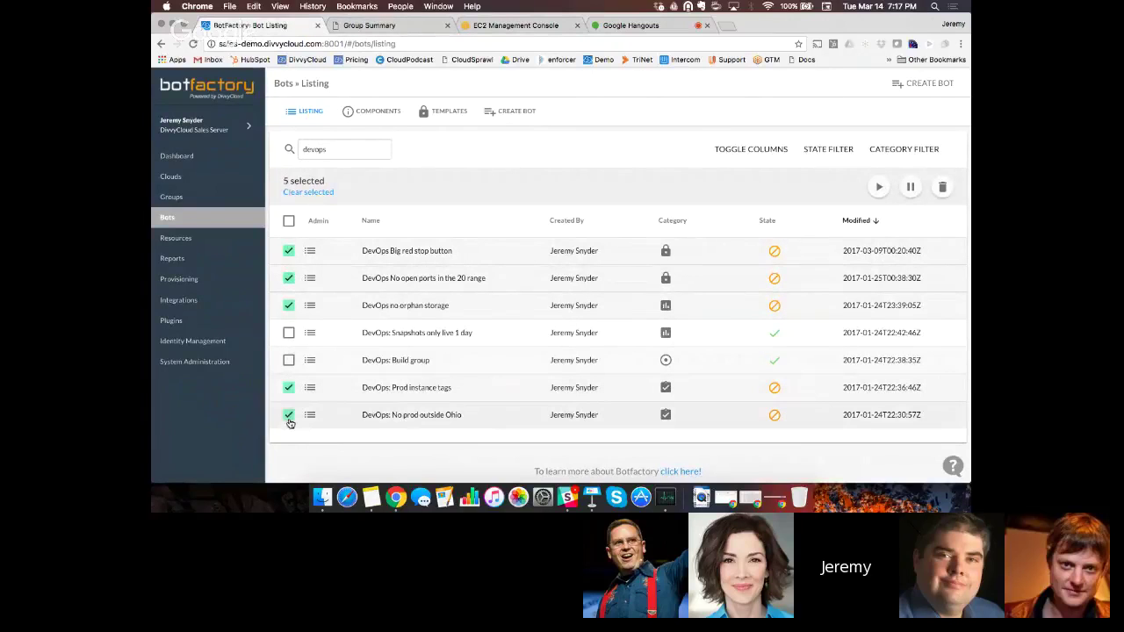
{"action": "left_click", "coordinate": [879, 187]}
{"action": "left_click", "coordinate": [715, 311]}
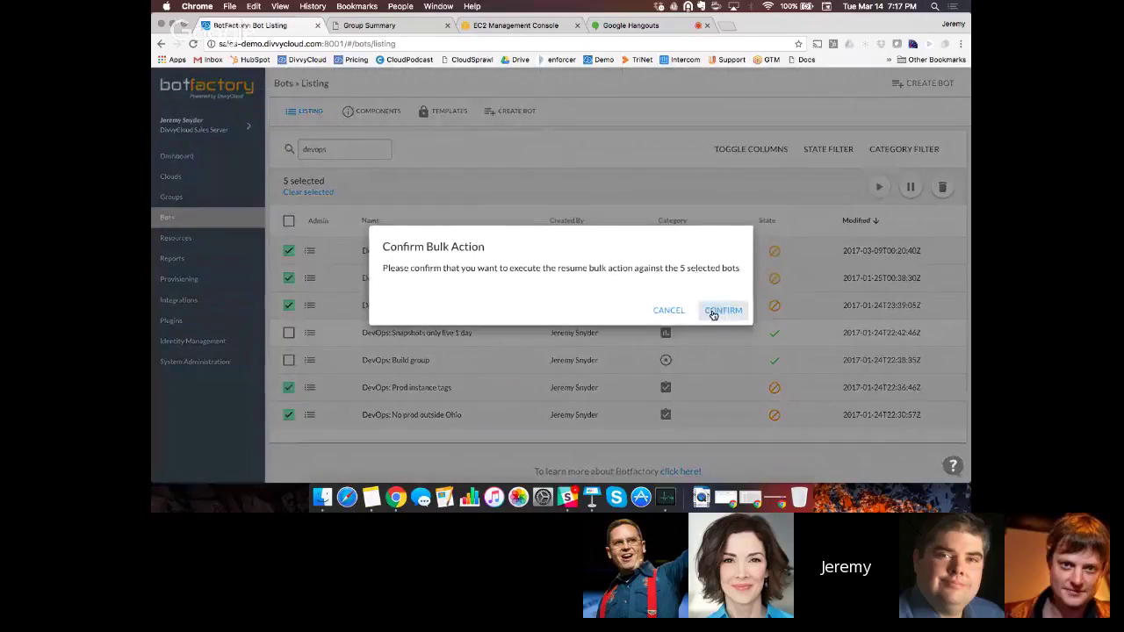
In the EC2 Management Console, add a tag with key Production and value DevOps to all three instances.
{"action": "left_click", "coordinate": [521, 27]}
{"action": "left_click", "coordinate": [293, 239]}
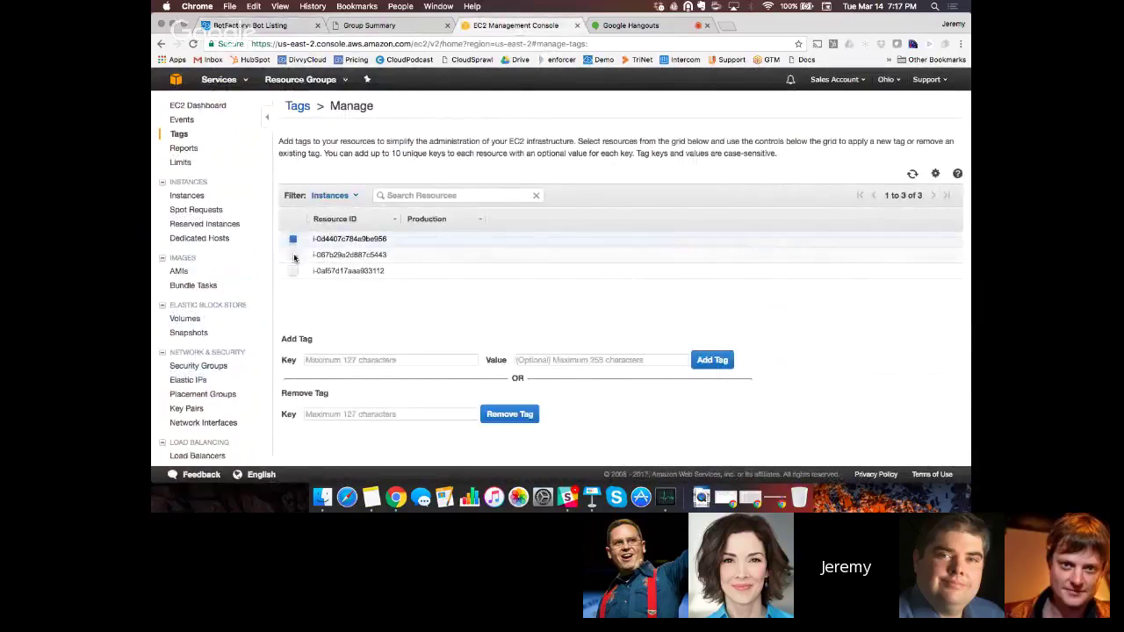
{"action": "left_click", "coordinate": [292, 254]}
{"action": "left_click", "coordinate": [293, 270]}
{"action": "left_click", "coordinate": [390, 361]}
{"action": "type", "text": "P"}
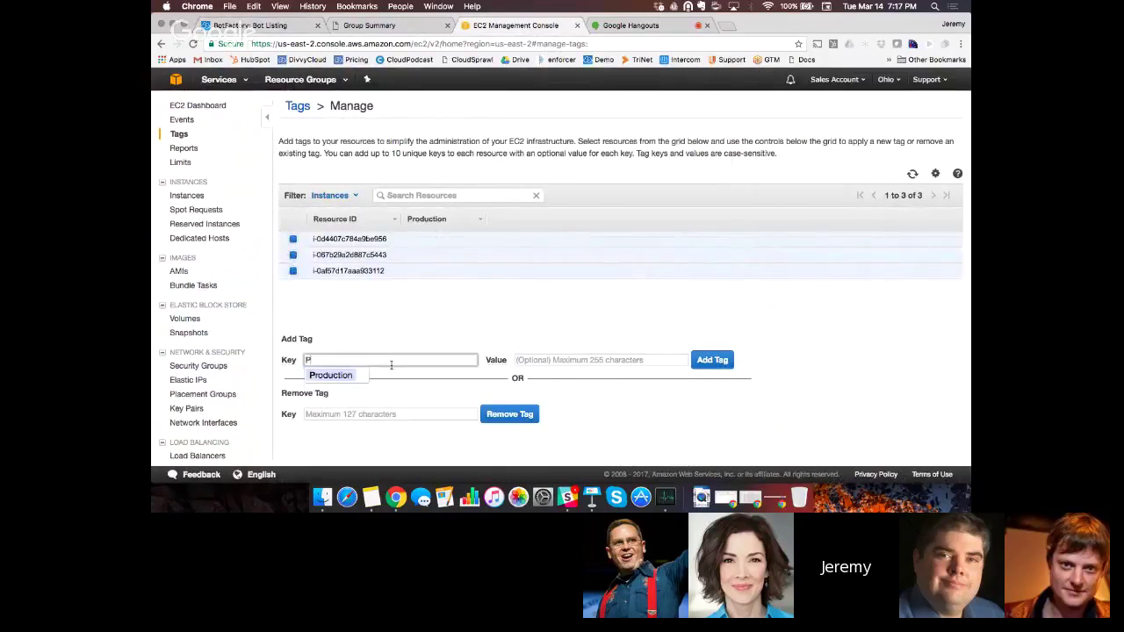
{"action": "left_click", "coordinate": [330, 375]}
{"action": "left_click", "coordinate": [525, 360]}
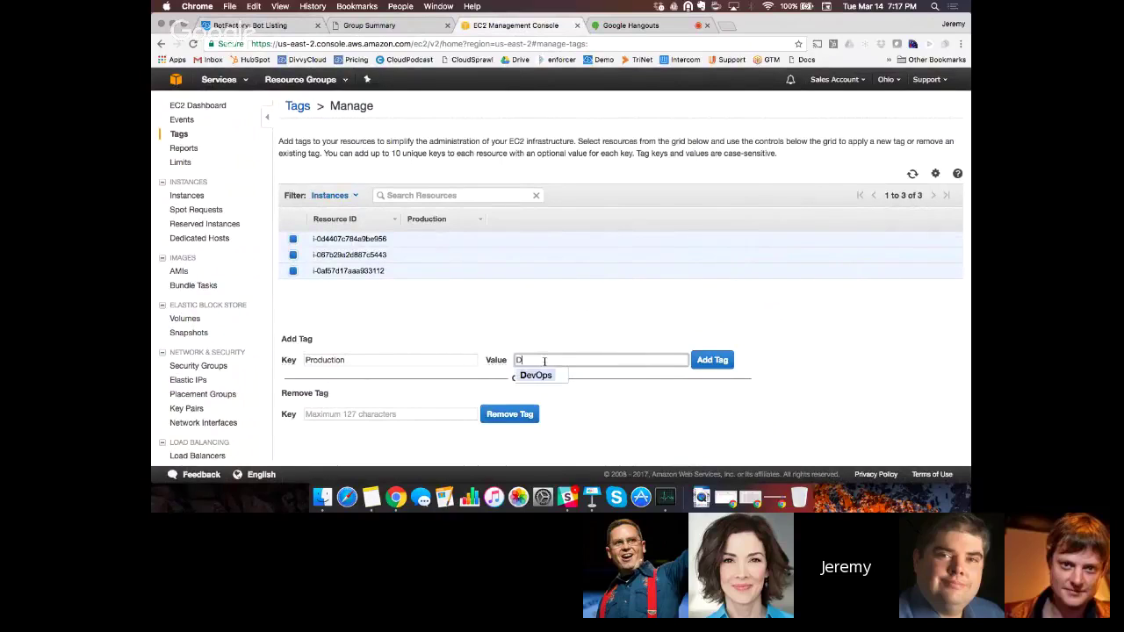
{"action": "type", "text": "De"}
{"action": "left_click", "coordinate": [538, 376]}
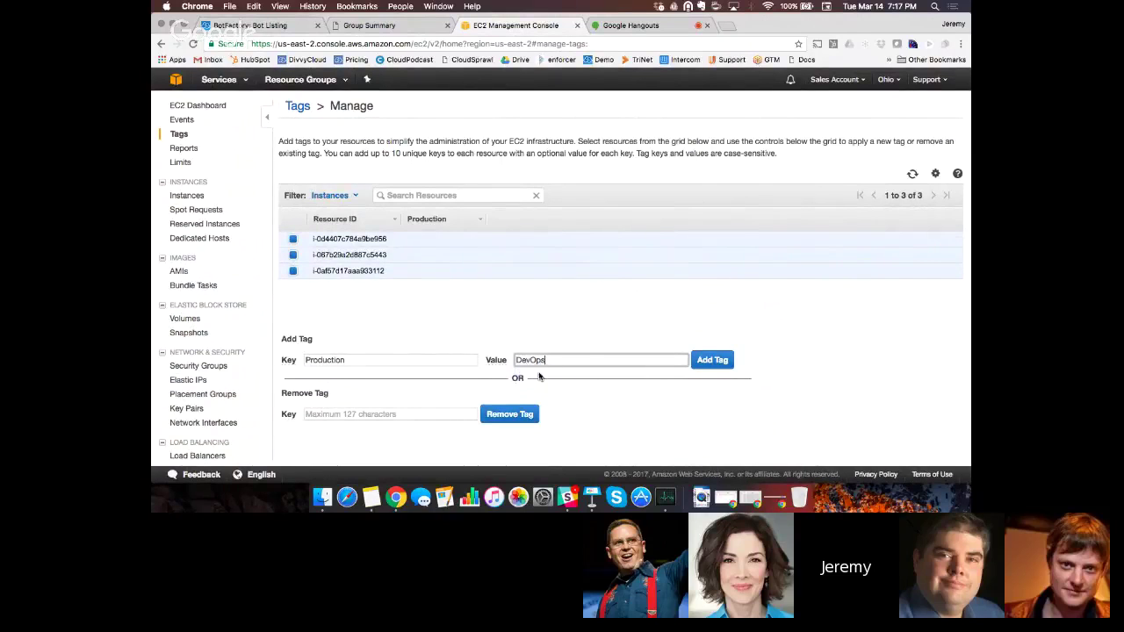
{"action": "left_click", "coordinate": [716, 364]}
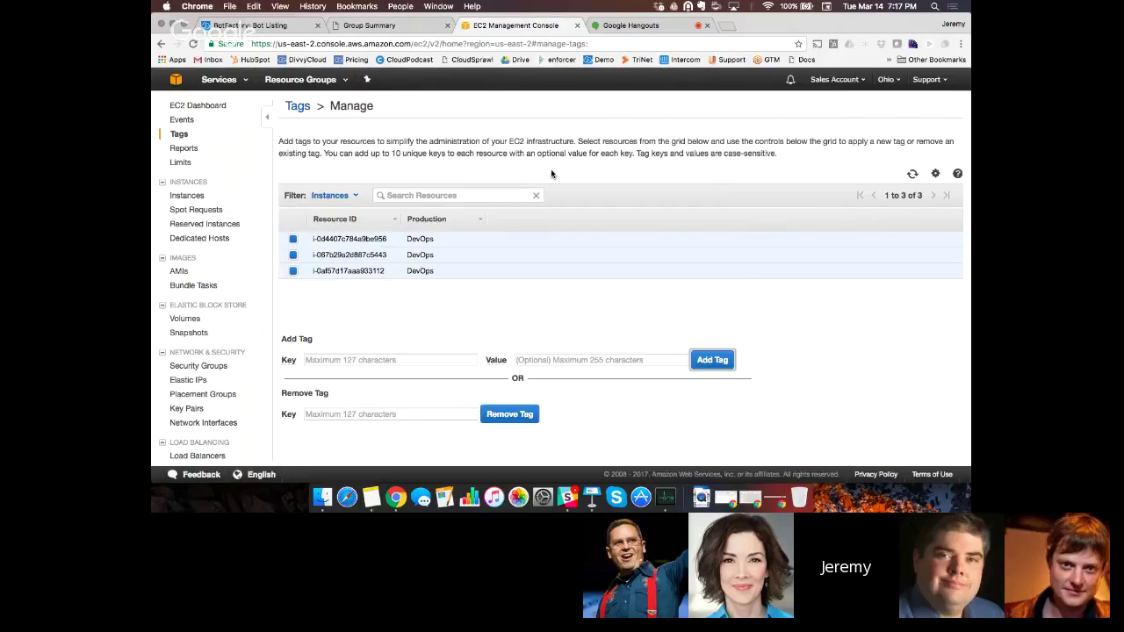
Switch to the OhioProd group in BotFactory and view its resources.
{"action": "left_click", "coordinate": [373, 26]}
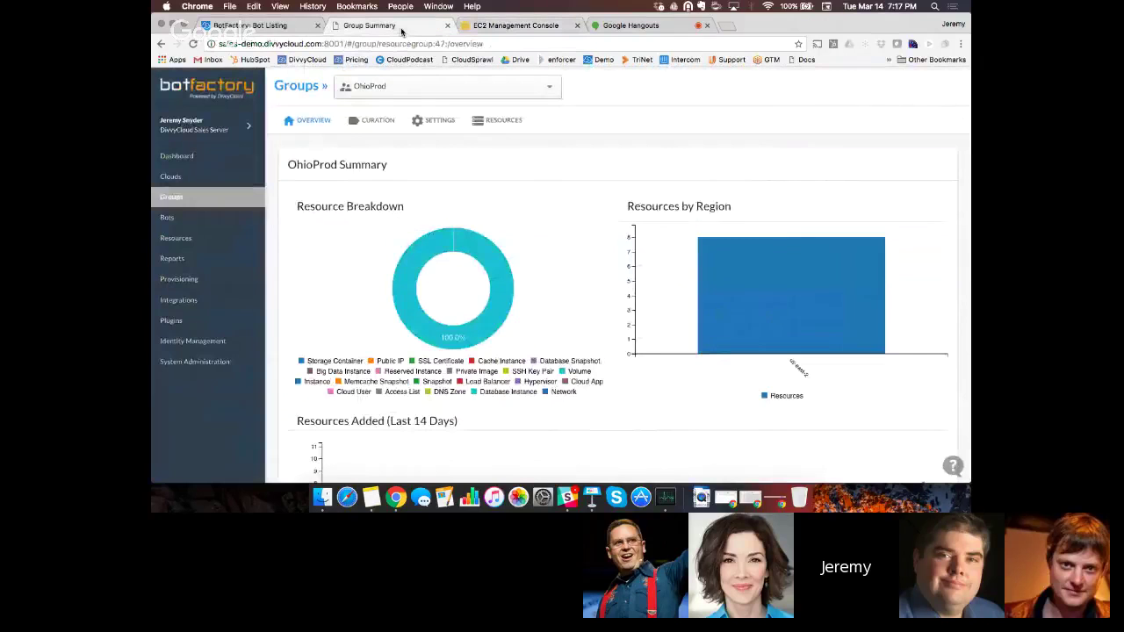
{"action": "left_click", "coordinate": [496, 131]}
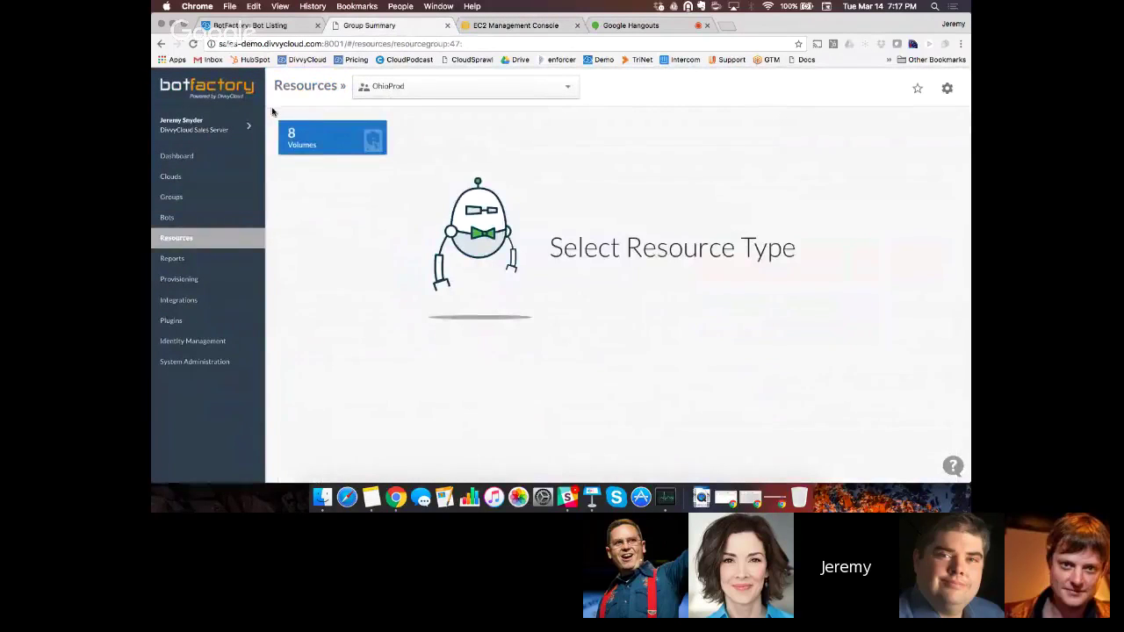
From the bot listing, open the "DevOps No open ports in the 20 range" bot for reconfiguration.
{"action": "left_click", "coordinate": [268, 26]}
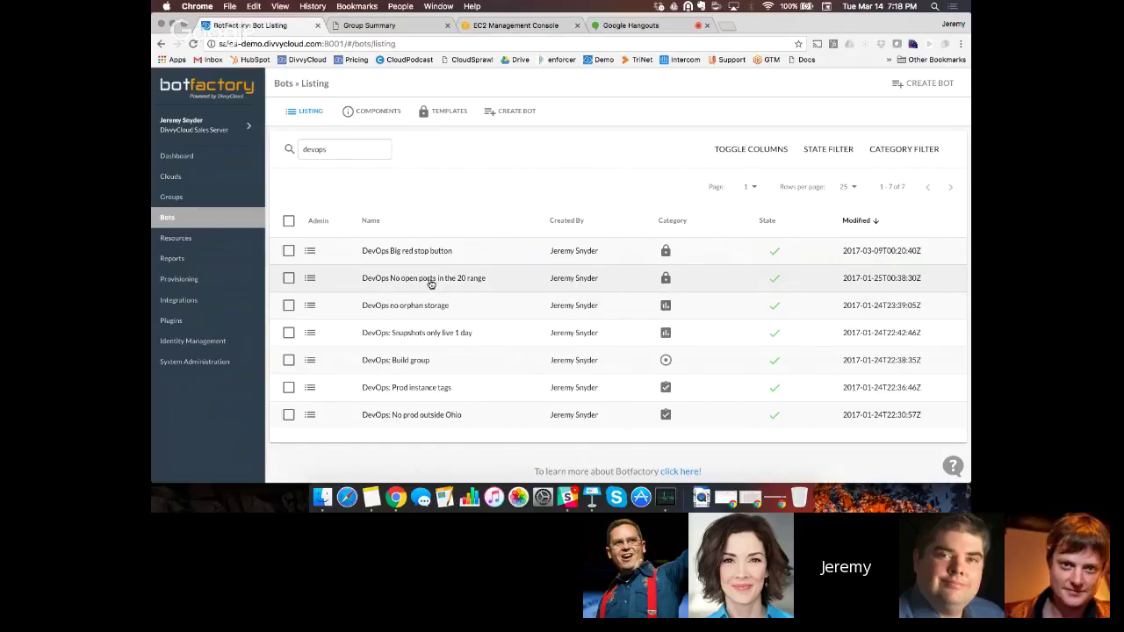
{"action": "left_click_drag", "start_coordinate": [360, 280], "coordinate": [463, 287]}
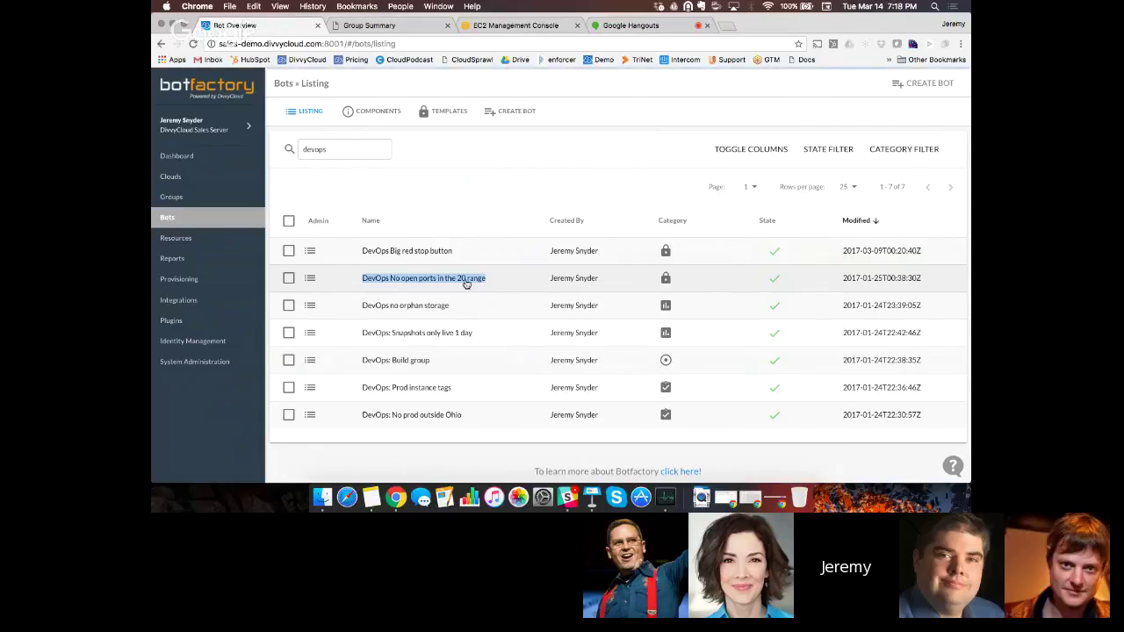
{"action": "left_click", "coordinate": [470, 280]}
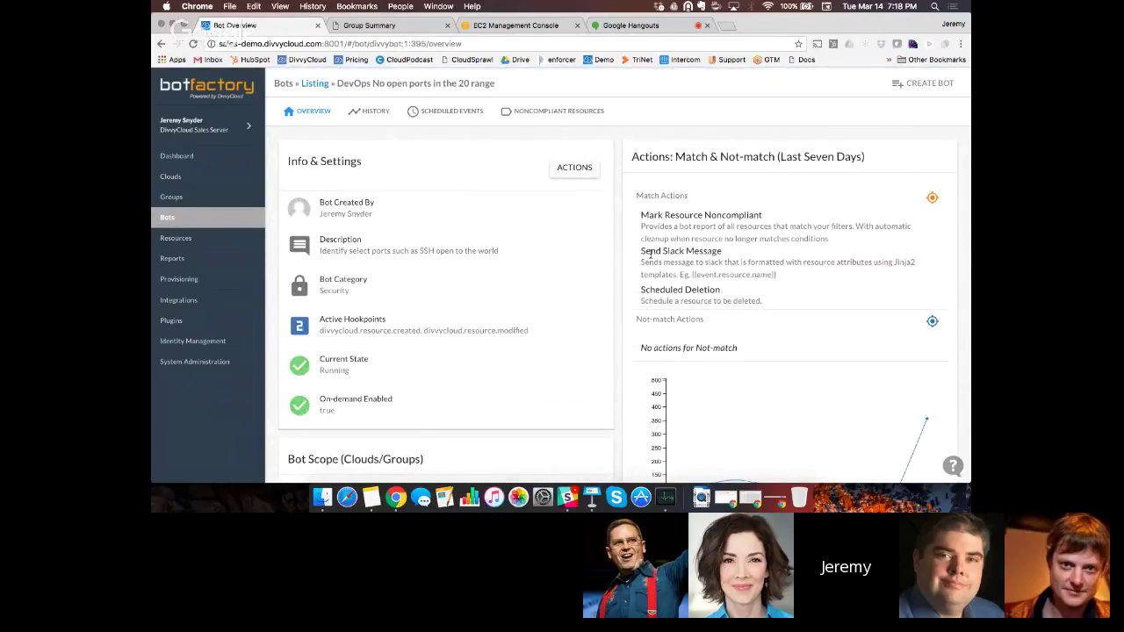
{"action": "left_click", "coordinate": [574, 168]}
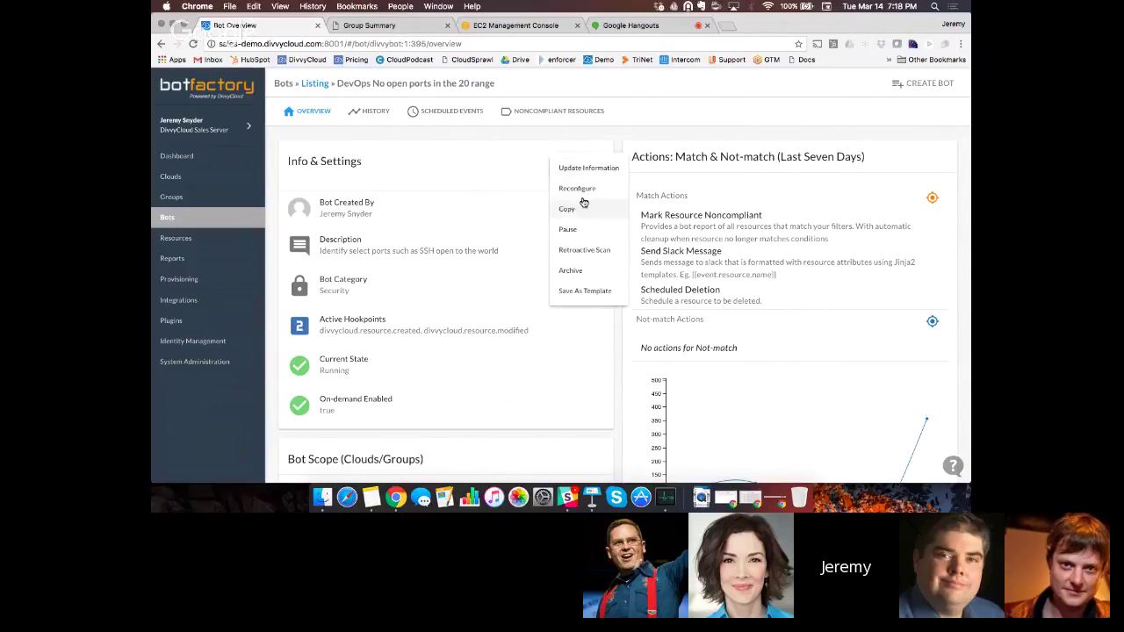
{"action": "left_click", "coordinate": [577, 189]}
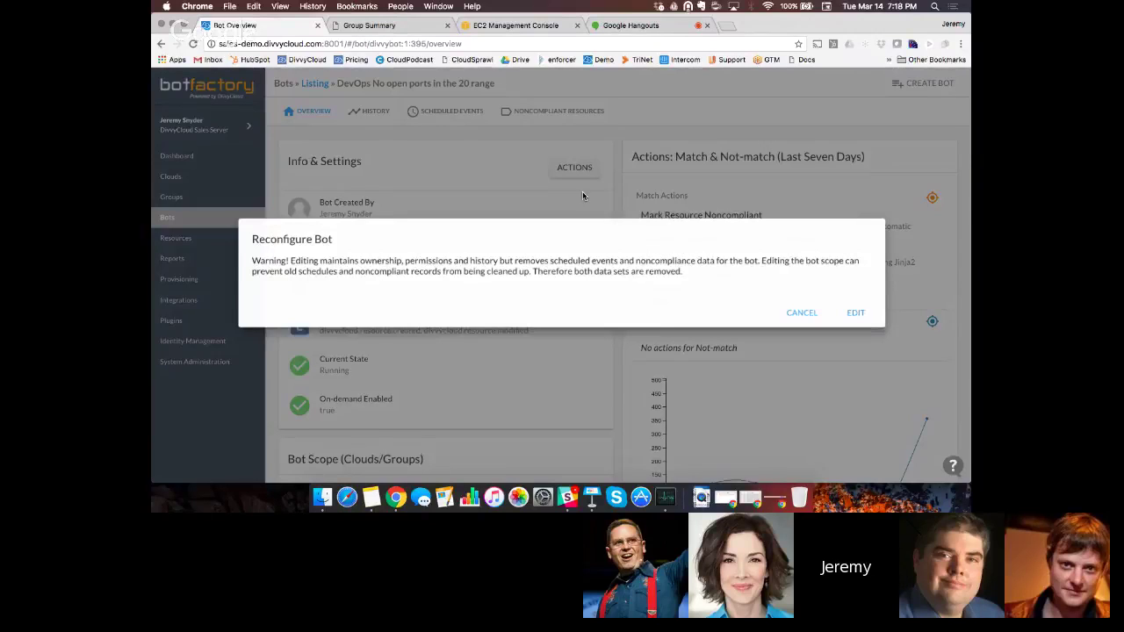
{"action": "key", "text": "Return"}
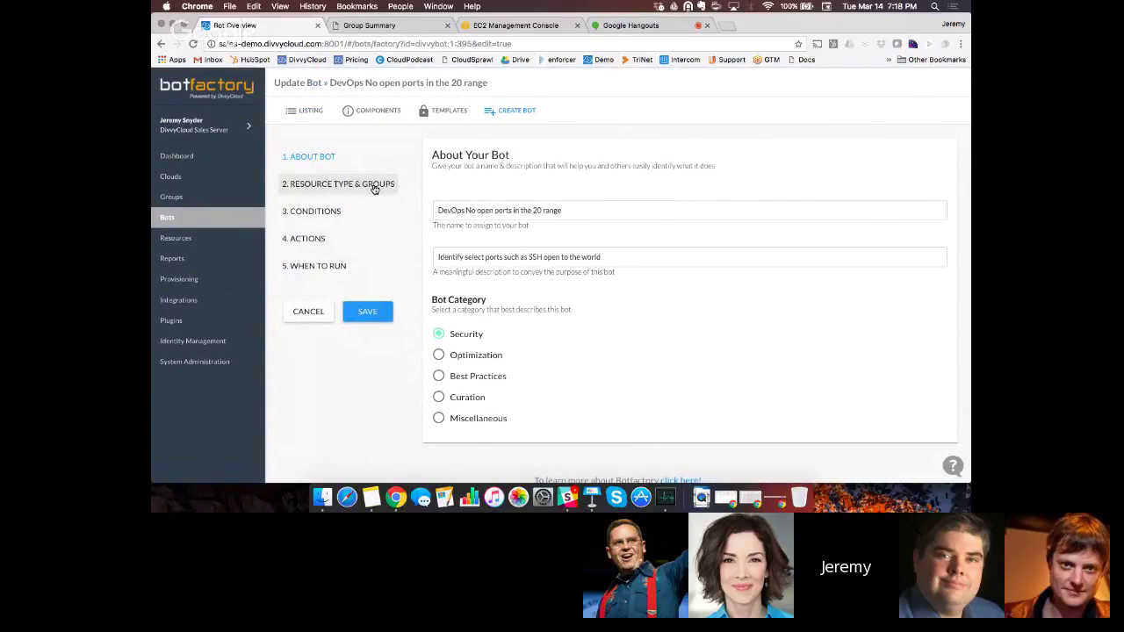
Remove ports 3389 and 1433 from the bot's Access List Rule Open Ports condition.
{"action": "left_click", "coordinate": [324, 212]}
{"action": "scroll", "coordinate": [525, 225], "scroll_direction": "down", "scroll_amount": 1}
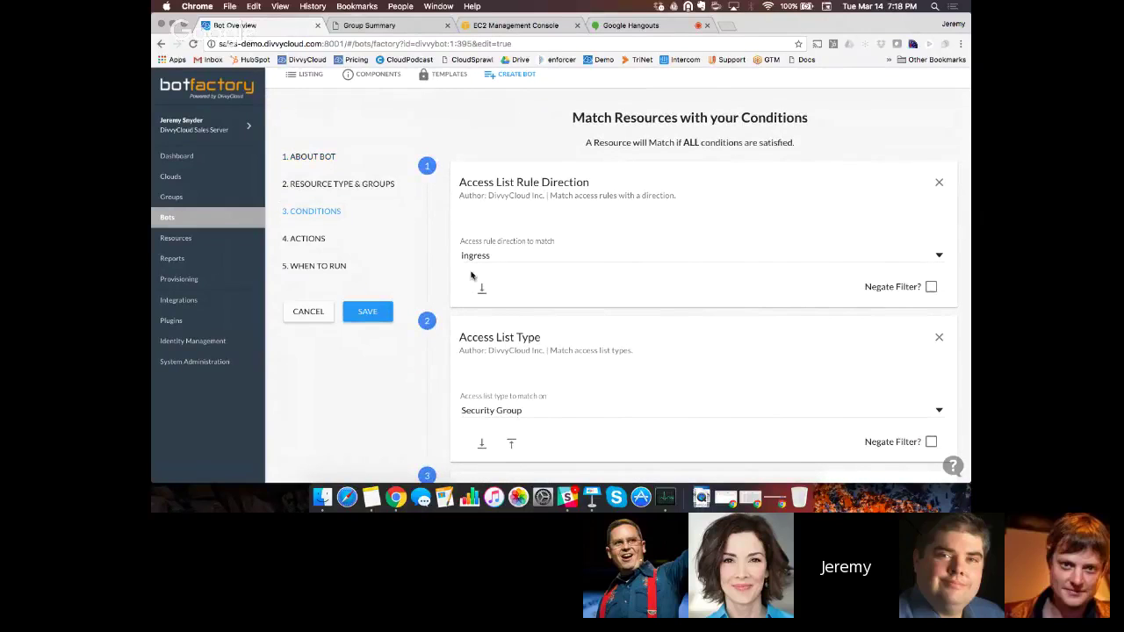
{"action": "scroll", "coordinate": [474, 277], "scroll_direction": "down", "scroll_amount": 4}
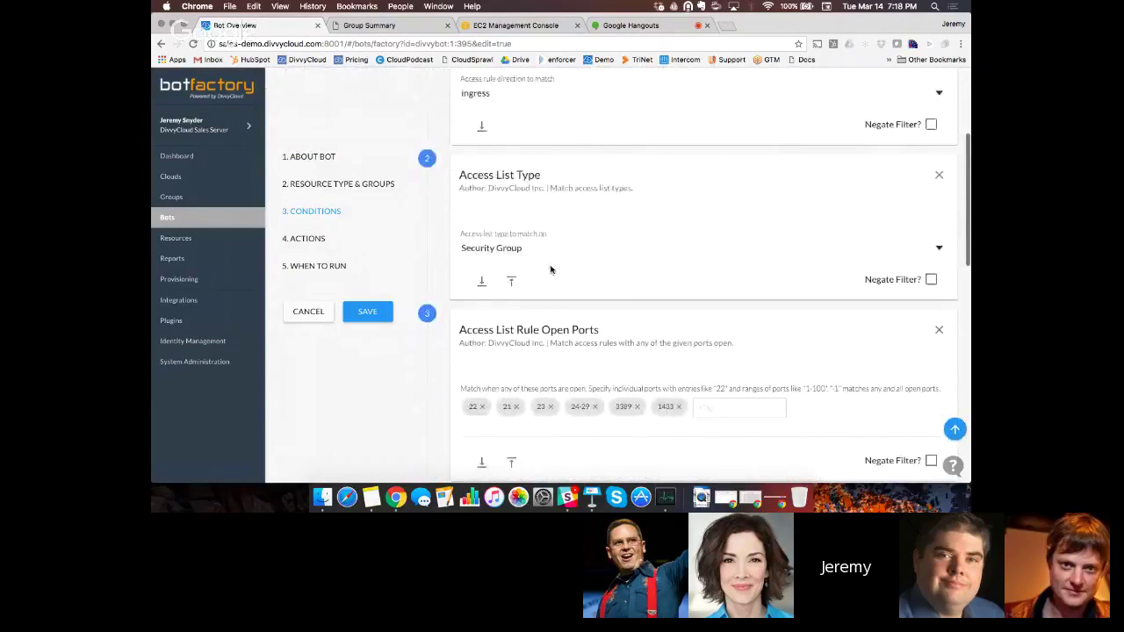
{"action": "scroll", "coordinate": [552, 271], "scroll_direction": "down", "scroll_amount": 2}
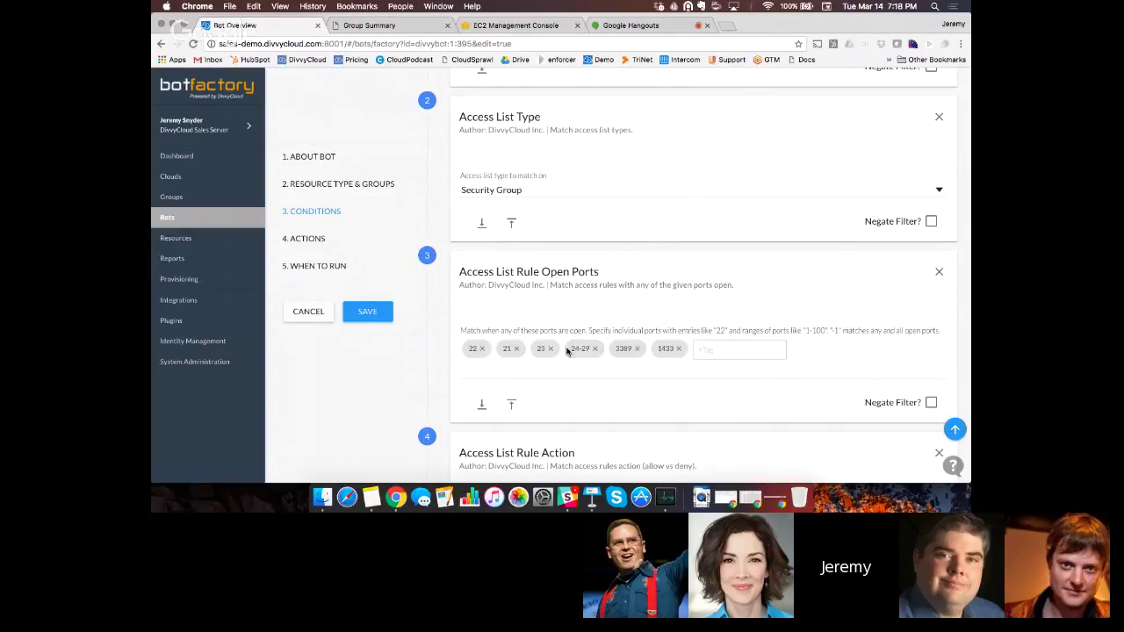
{"action": "left_click", "coordinate": [639, 349]}
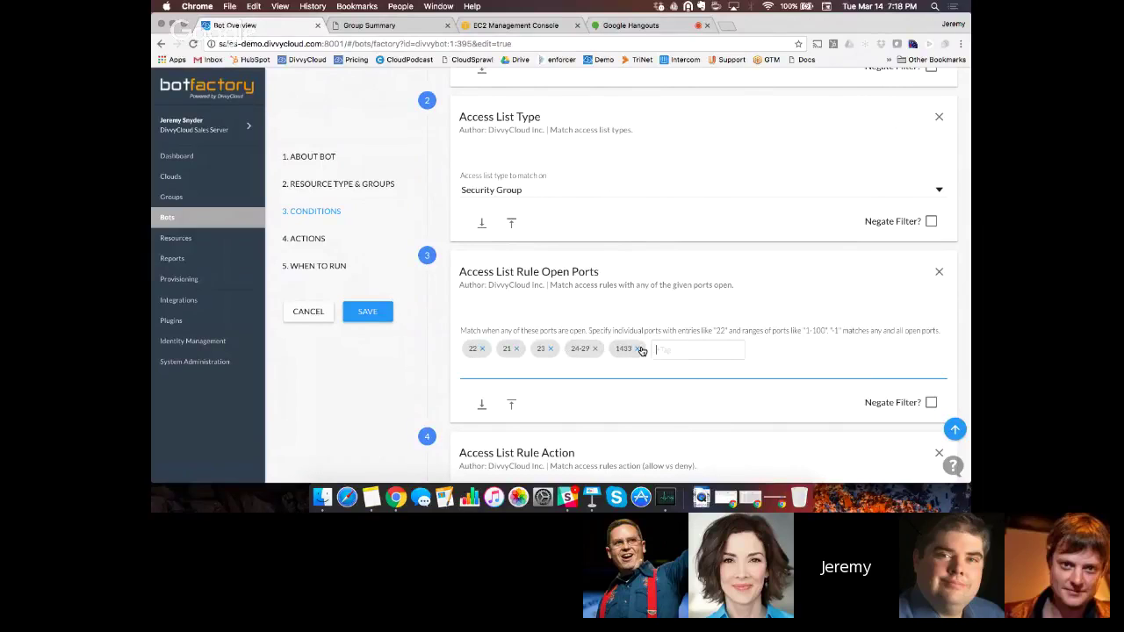
{"action": "left_click", "coordinate": [640, 350]}
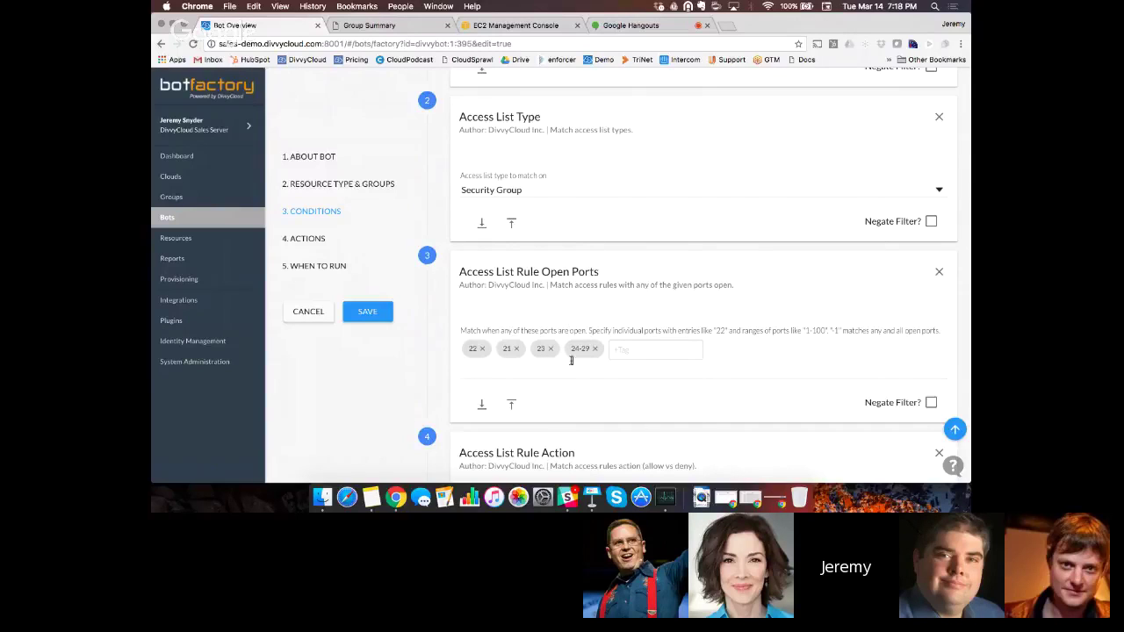
{"action": "scroll", "coordinate": [571, 395], "scroll_direction": "down", "scroll_amount": 2}
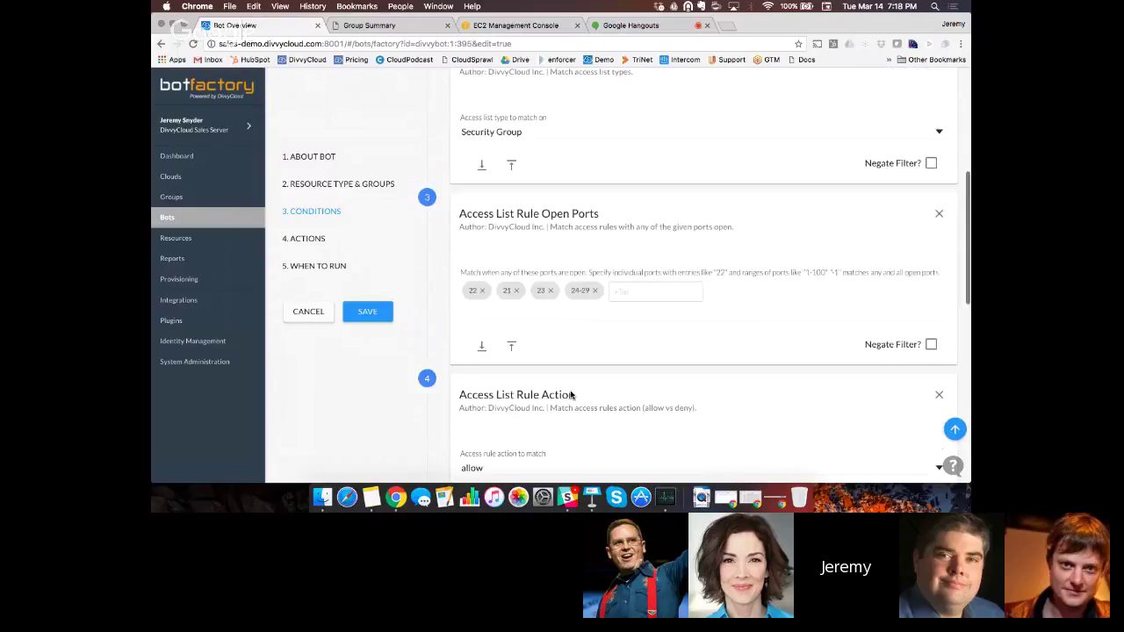
Review the bot's remaining conditions, from Access List Rule Action through Validate Parent Resource Tag Value.
{"action": "scroll", "coordinate": [571, 395], "scroll_direction": "down", "scroll_amount": 4}
{"action": "scroll", "coordinate": [593, 367], "scroll_direction": "down", "scroll_amount": 3}
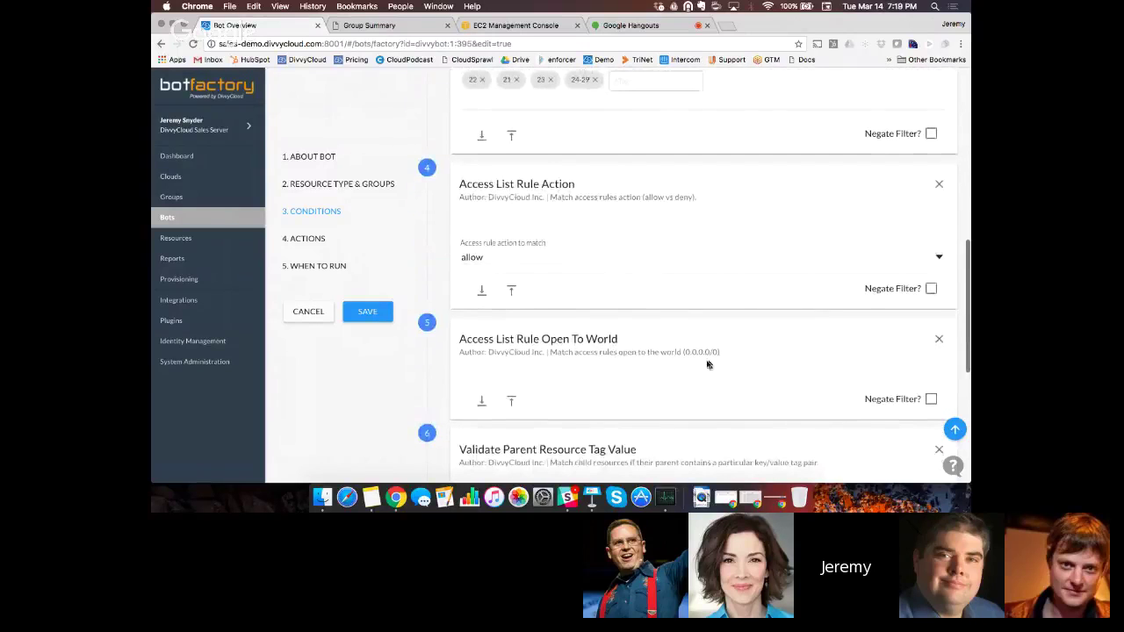
{"action": "left_click_drag", "start_coordinate": [685, 351], "coordinate": [720, 352]}
{"action": "scroll", "coordinate": [722, 368], "scroll_direction": "down", "scroll_amount": 5}
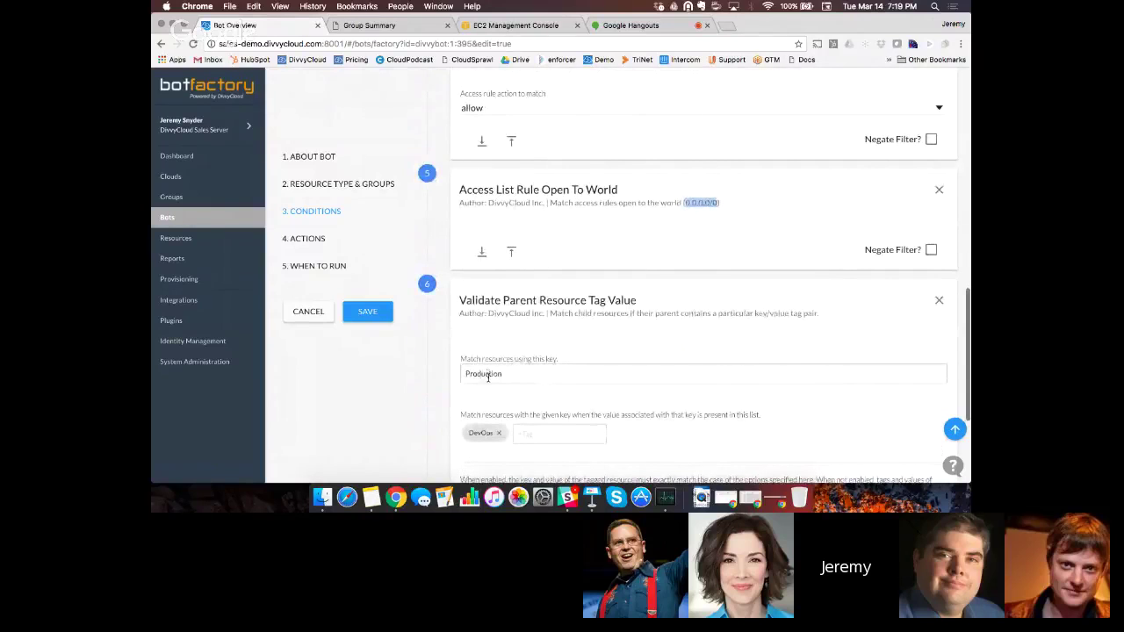
In the bot's Send Slack Message action, set the sending username to "BotFactory DevOps DC Meetup Hangout".
{"action": "left_click", "coordinate": [313, 240]}
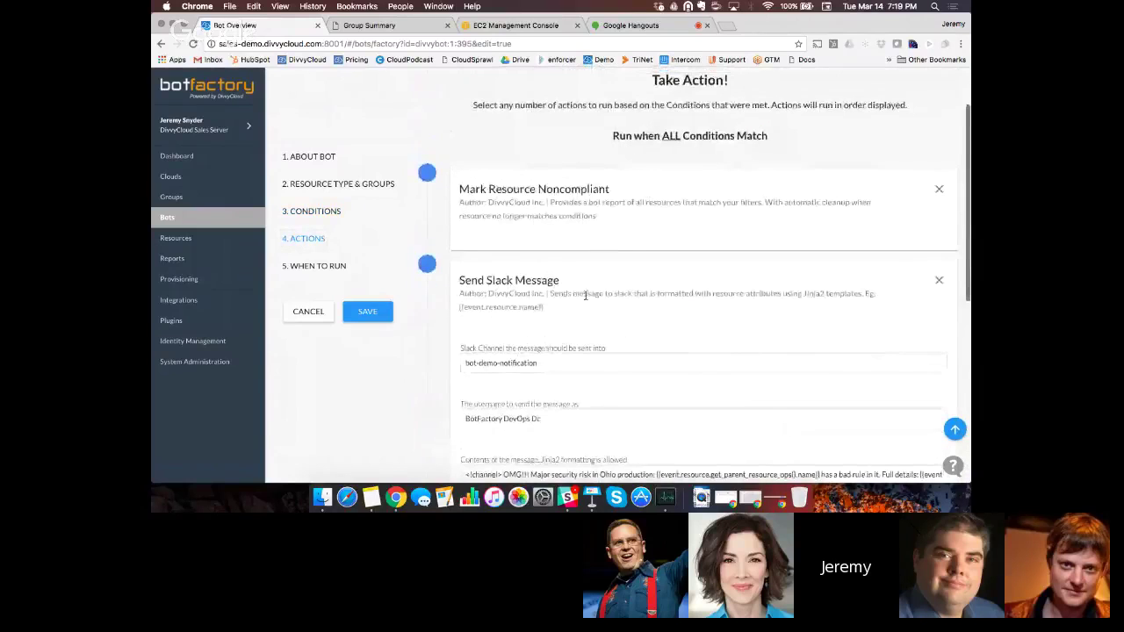
{"action": "scroll", "coordinate": [585, 293], "scroll_direction": "down", "scroll_amount": 2}
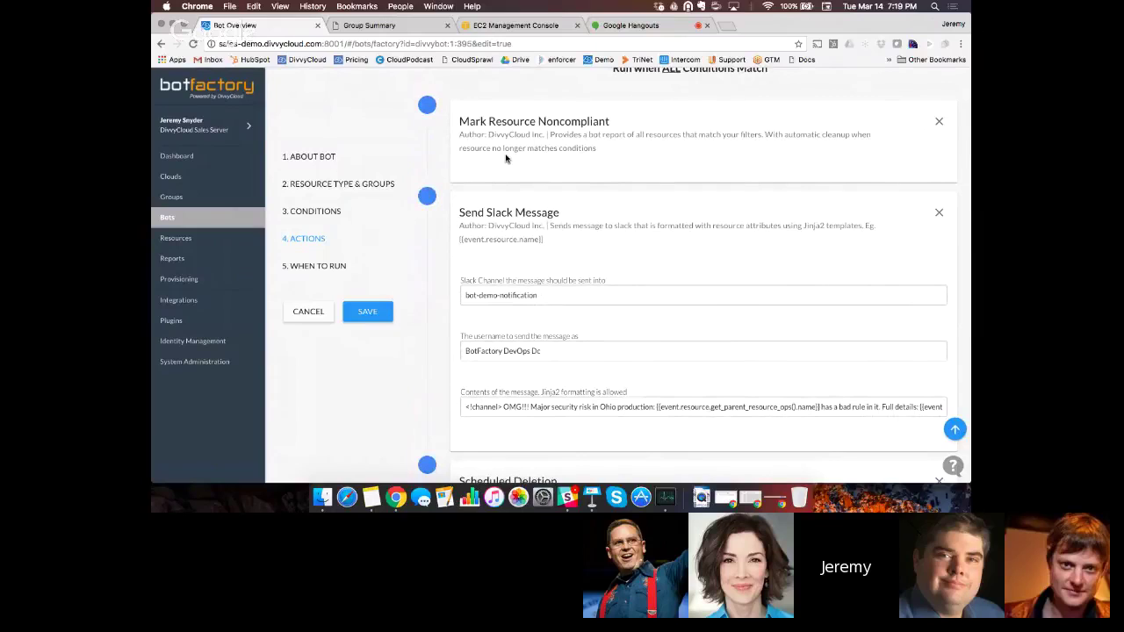
{"action": "scroll", "coordinate": [542, 225], "scroll_direction": "down", "scroll_amount": 3}
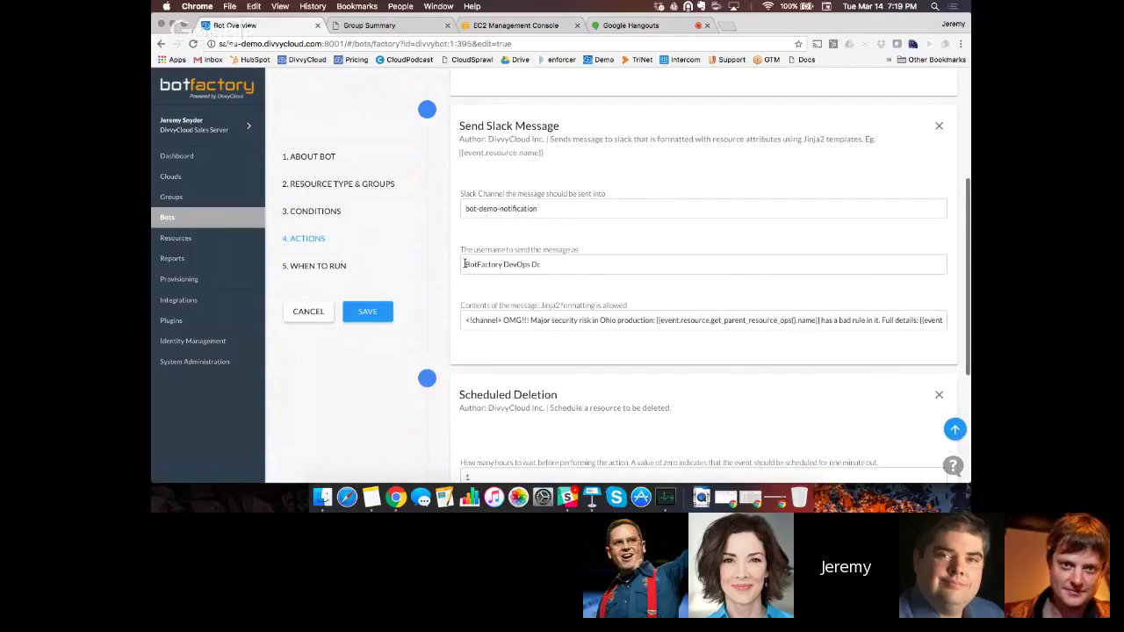
{"action": "left_click_drag", "start_coordinate": [465, 263], "coordinate": [576, 265]}
{"action": "left_click", "coordinate": [578, 263]}
{"action": "key", "text": "BackSpace"}
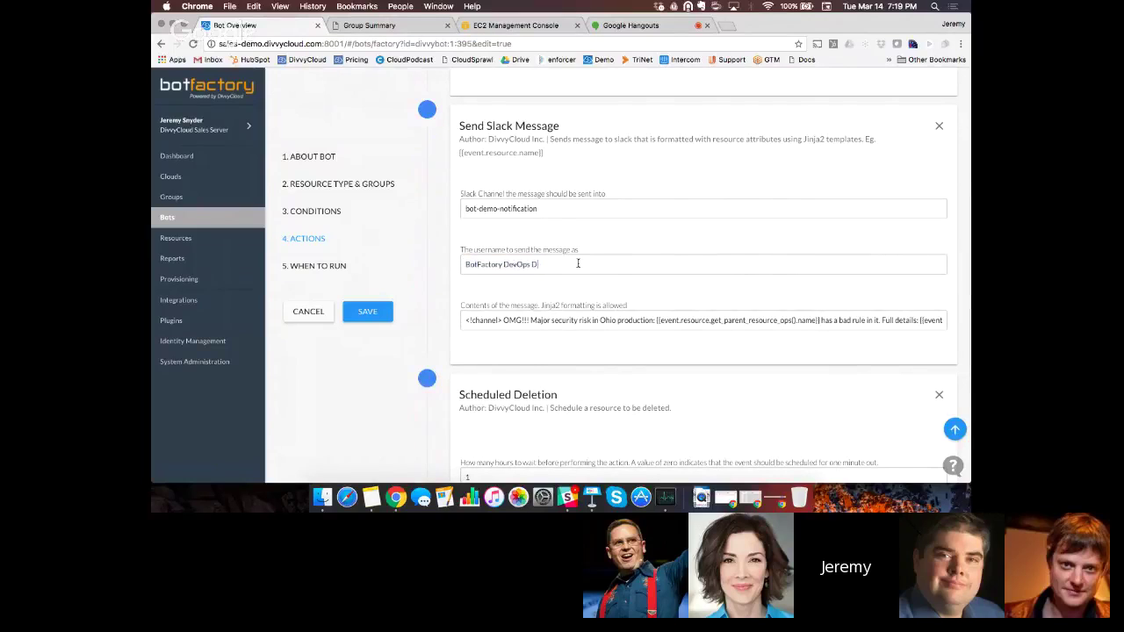
{"action": "type", "text": "C Meetup Hangout"}
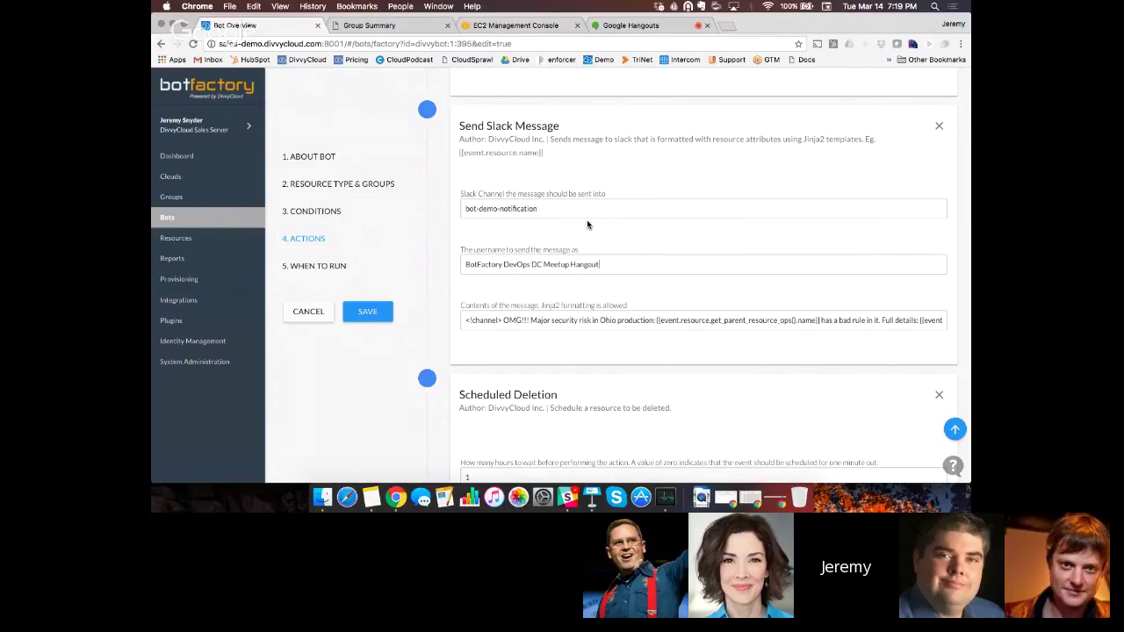
Examine the Slack message contents, including the channel mention and the parent resource name placeholder.
{"action": "scroll", "coordinate": [588, 225], "scroll_direction": "down", "scroll_amount": 2}
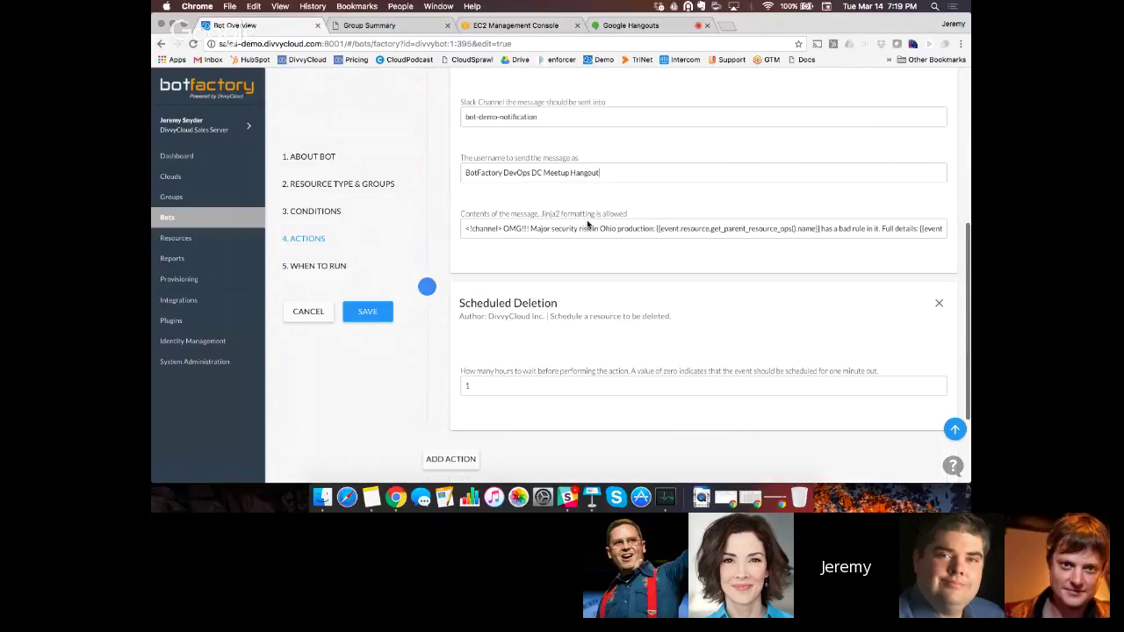
{"action": "left_click_drag", "start_coordinate": [467, 230], "coordinate": [521, 230]}
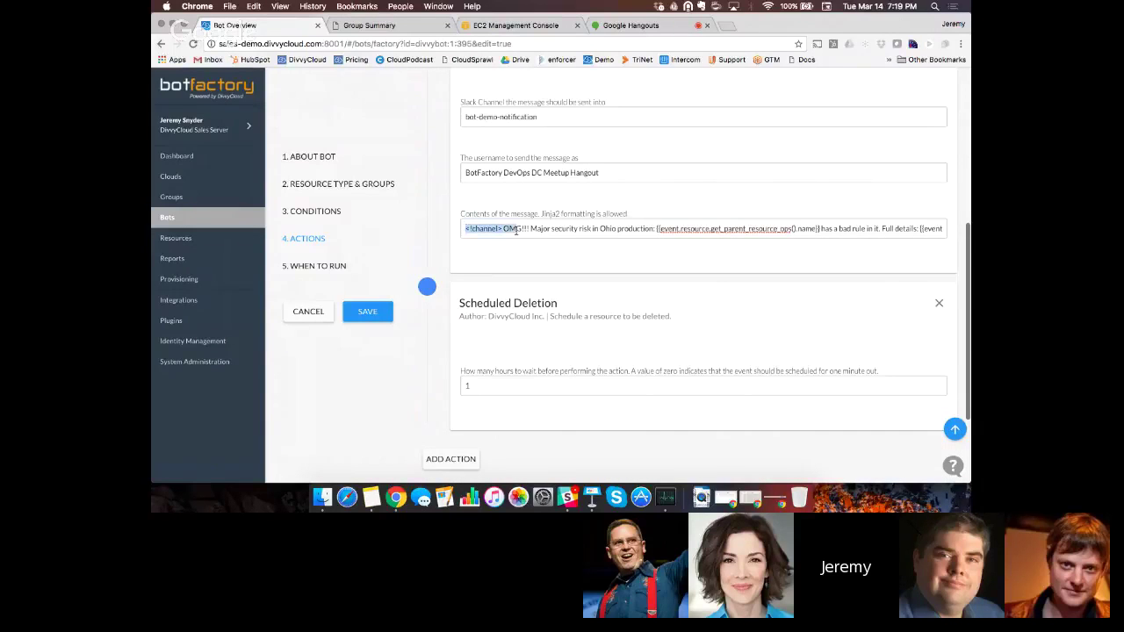
{"action": "left_click", "coordinate": [555, 228]}
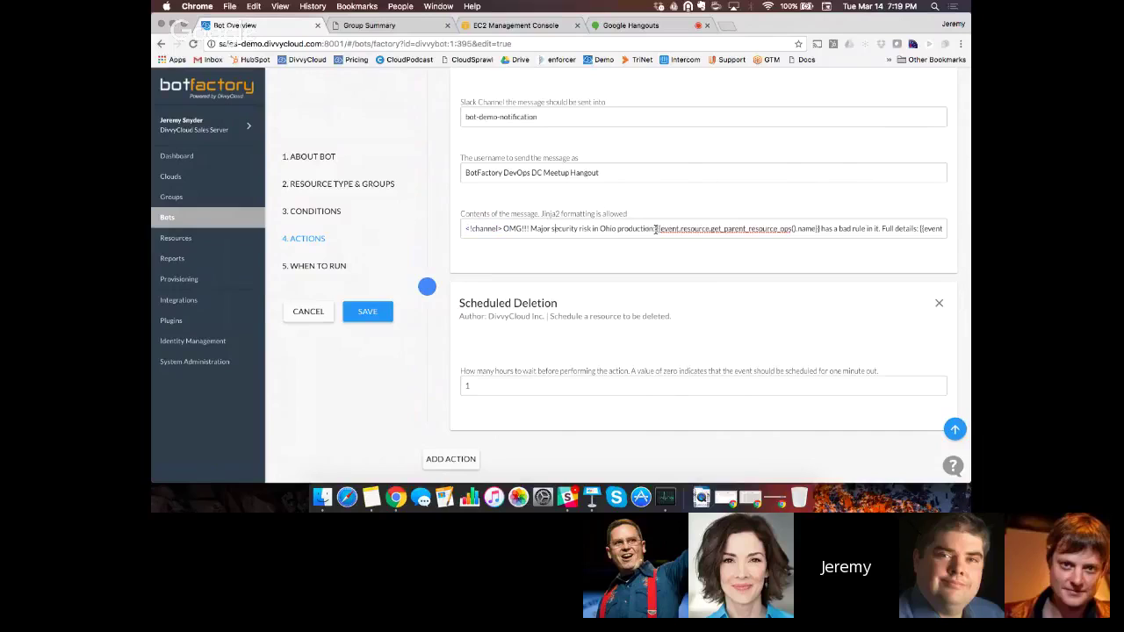
{"action": "left_click_drag", "start_coordinate": [655, 229], "coordinate": [820, 229]}
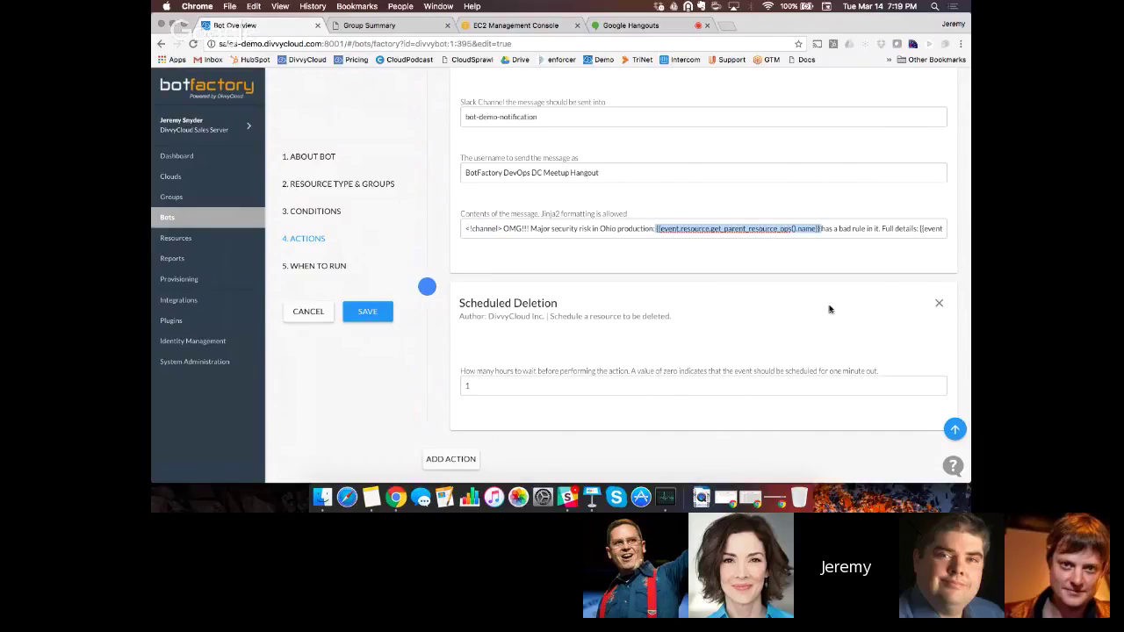
{"action": "left_click", "coordinate": [546, 346]}
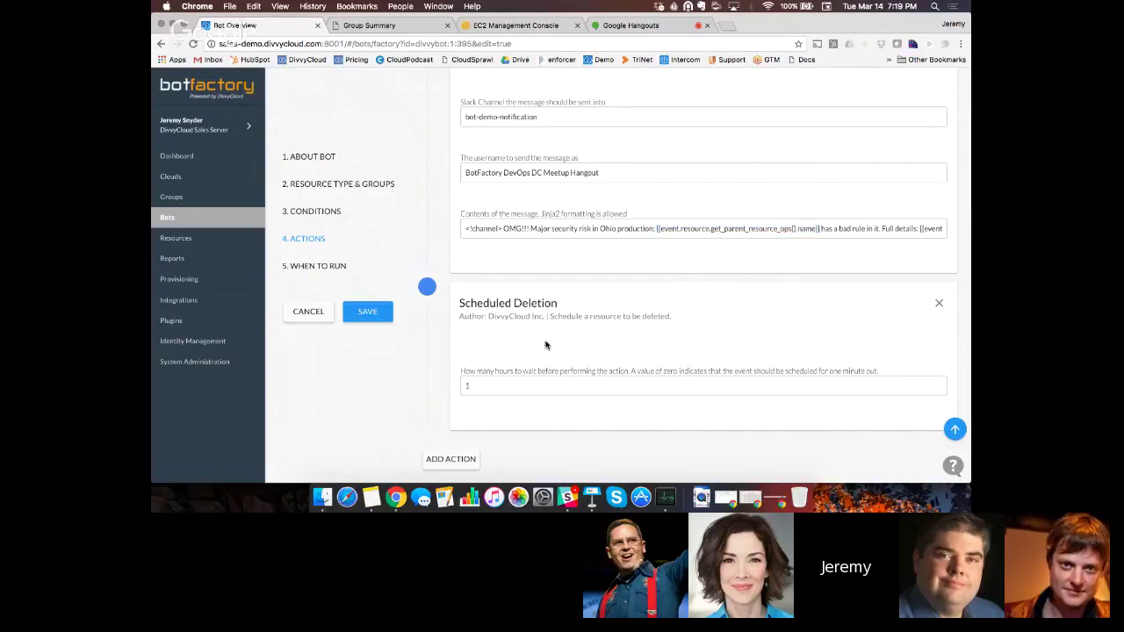
Set the Scheduled Deletion wait to 0 hours, check when the bot runs and save the bot.
{"action": "left_click", "coordinate": [490, 394]}
{"action": "scroll", "coordinate": [486, 334], "scroll_direction": "down", "scroll_amount": 2}
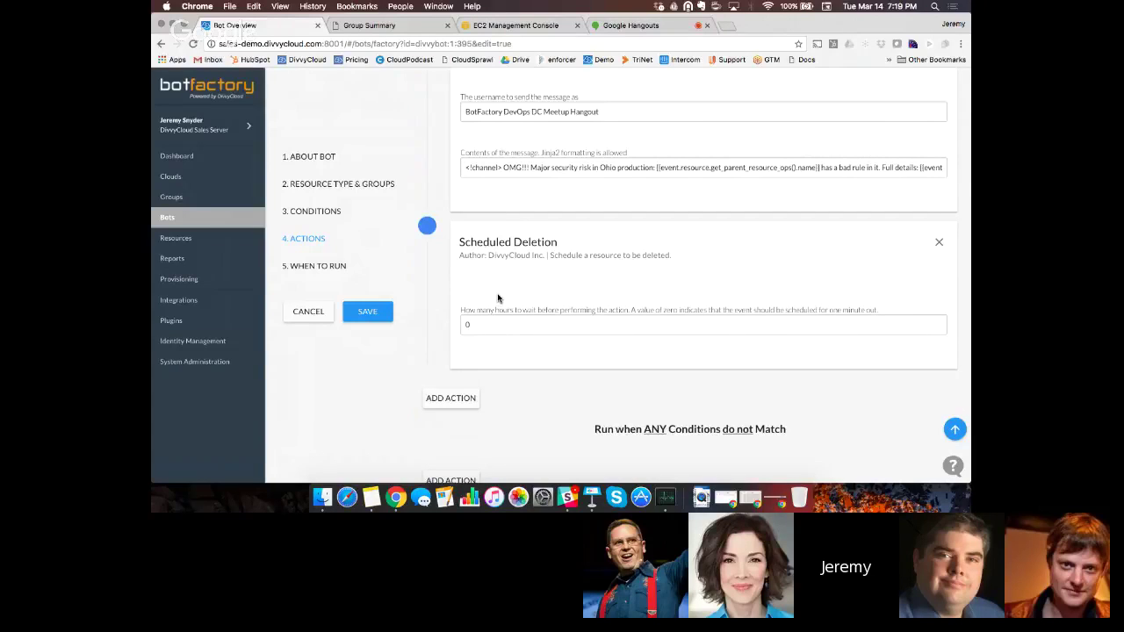
{"action": "left_click", "coordinate": [321, 266]}
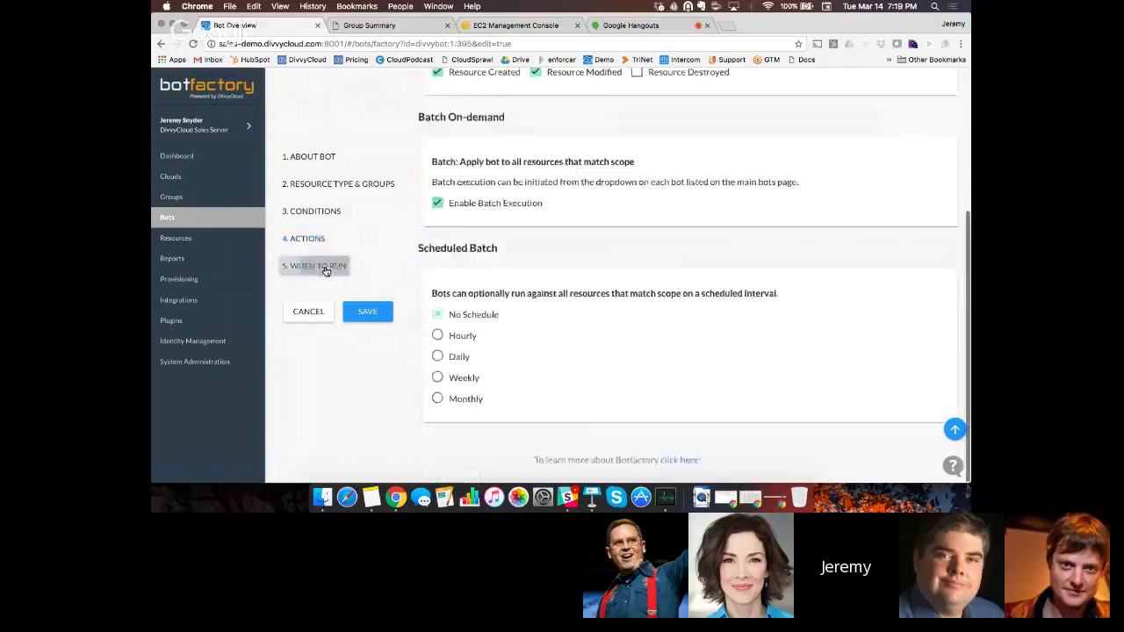
{"action": "scroll", "coordinate": [521, 220], "scroll_direction": "up", "scroll_amount": 3}
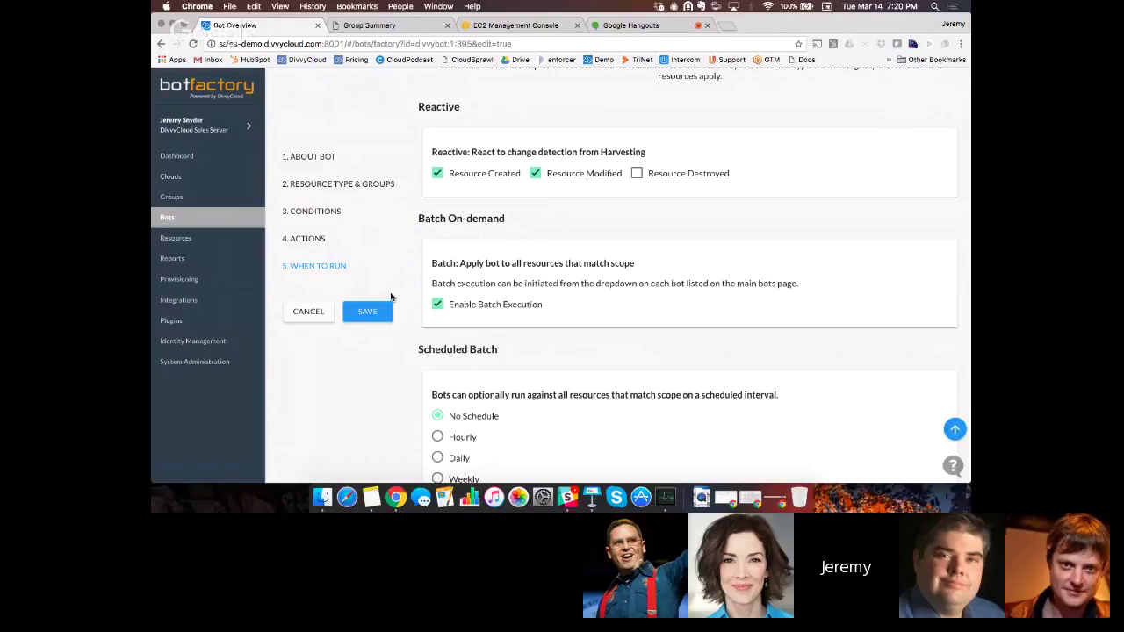
{"action": "left_click", "coordinate": [373, 312]}
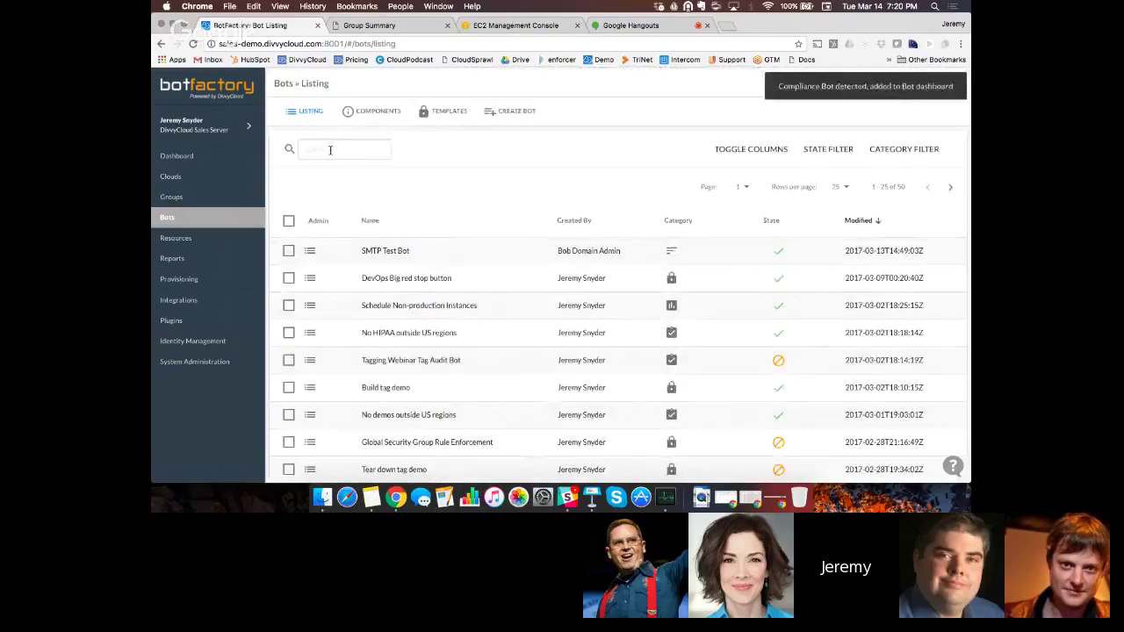
Filter the bot listing by "devops" and resume the "DevOps No open ports in the 20 range" bot.
{"action": "left_click", "coordinate": [331, 150]}
{"action": "type", "text": "devops"}
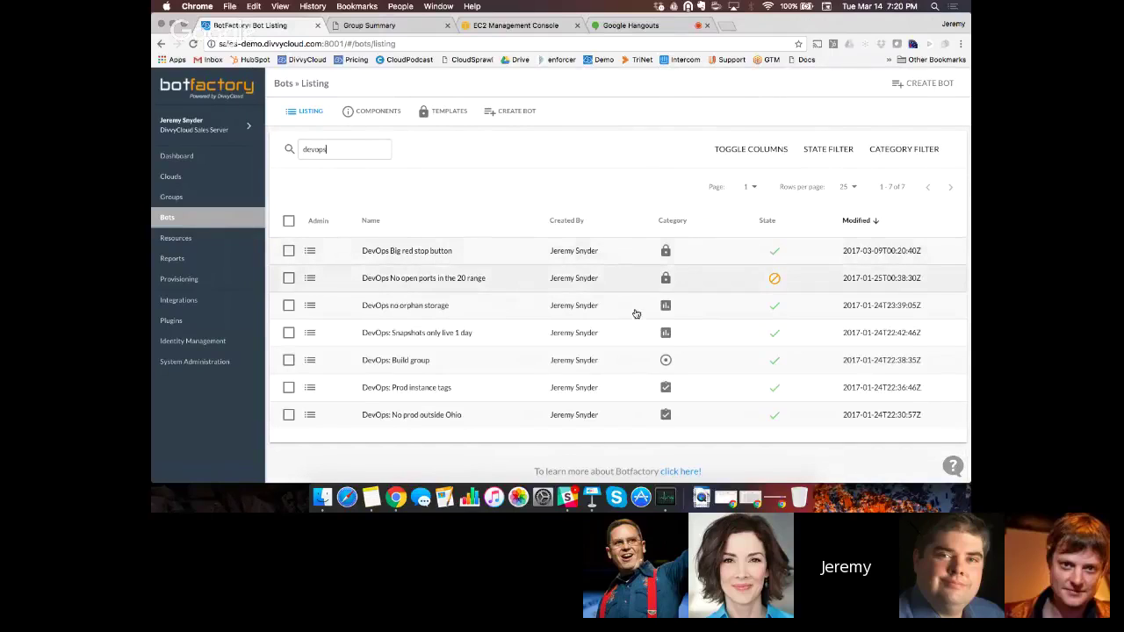
{"action": "left_click", "coordinate": [309, 277]}
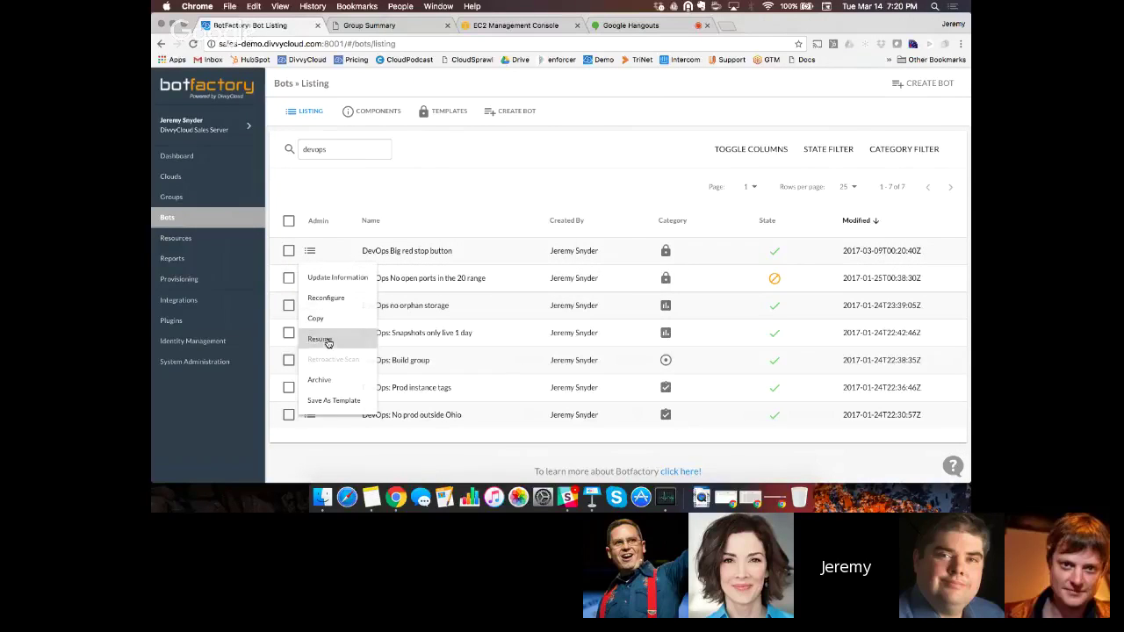
{"action": "left_click", "coordinate": [322, 340]}
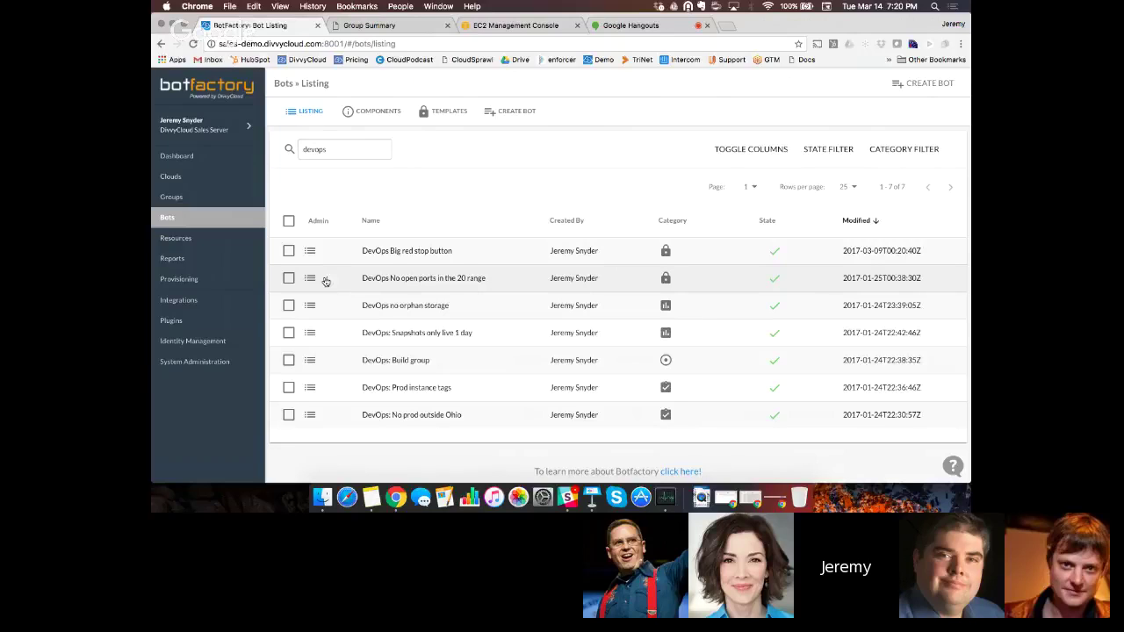
Open the overview of the "DevOps No open ports in the 20 range" bot and set its compliance report severity to Severe.
{"action": "left_click", "coordinate": [366, 278]}
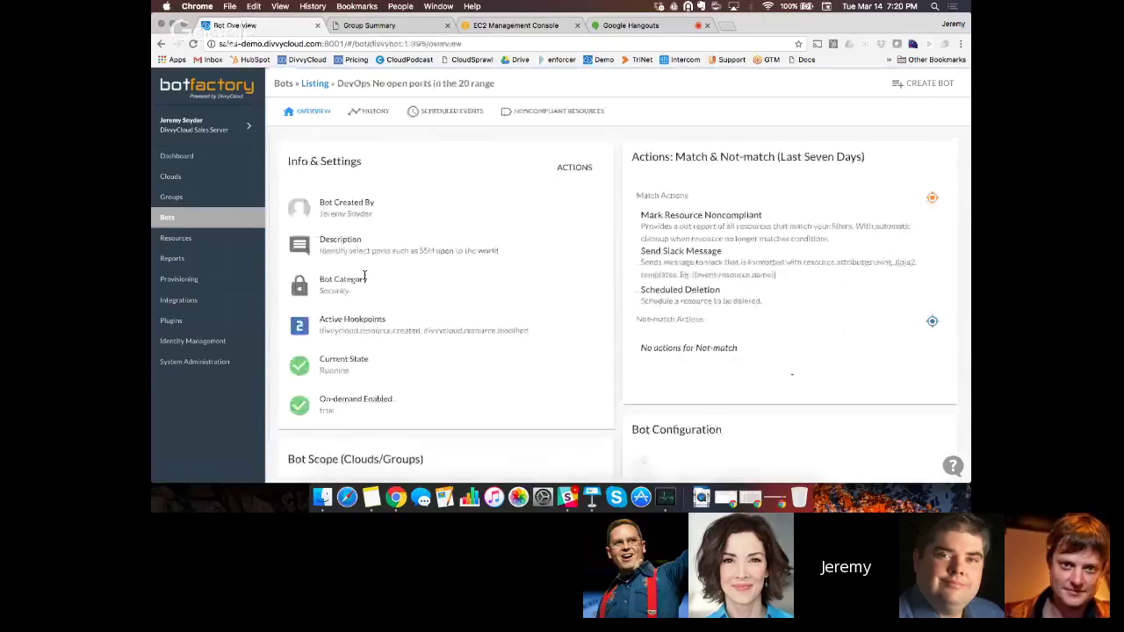
{"action": "scroll", "coordinate": [663, 329], "scroll_direction": "down", "scroll_amount": 5}
{"action": "scroll", "coordinate": [663, 328], "scroll_direction": "down", "scroll_amount": 5}
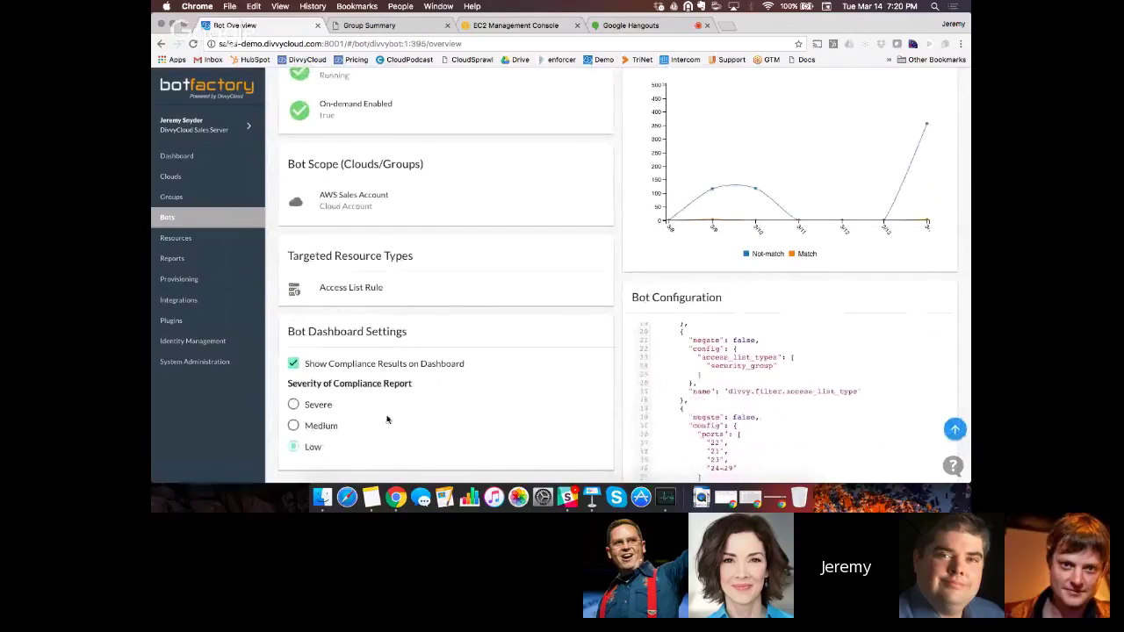
{"action": "left_click", "coordinate": [317, 405]}
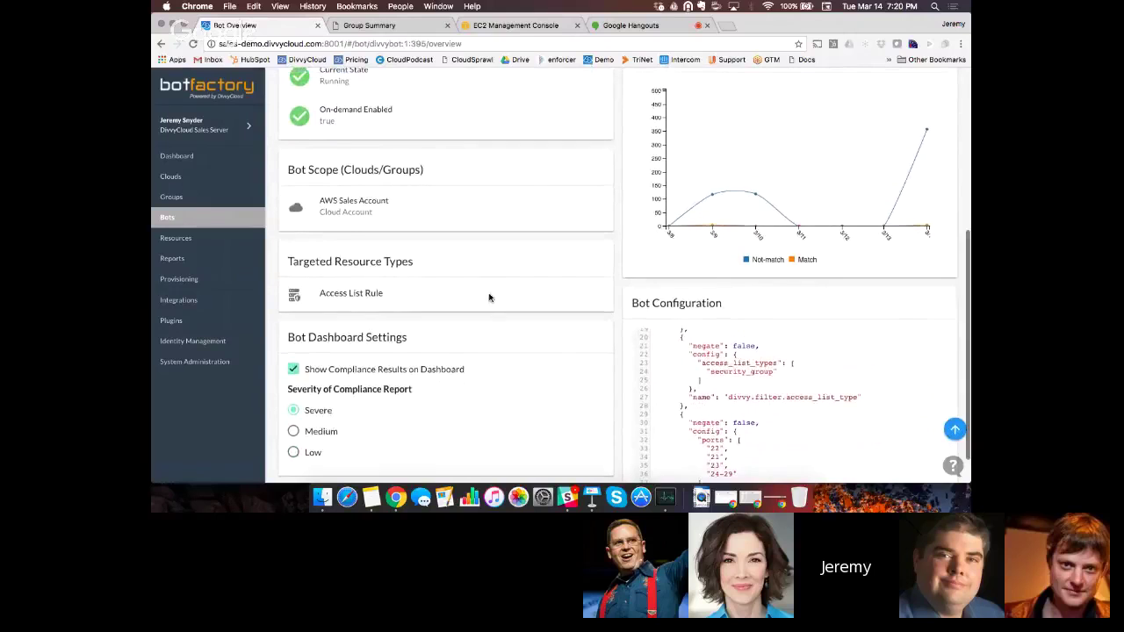
Run a retroactive scan with the "DevOps No open ports in the 20 range" bot.
{"action": "left_click", "coordinate": [574, 169]}
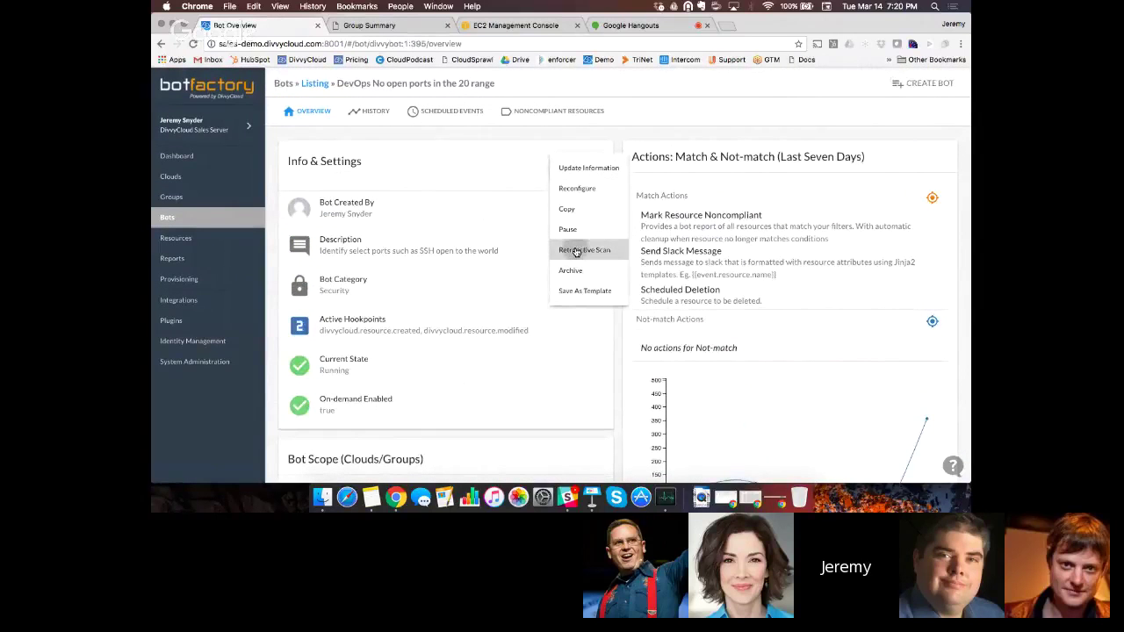
{"action": "left_click", "coordinate": [572, 250]}
{"action": "left_click", "coordinate": [722, 310]}
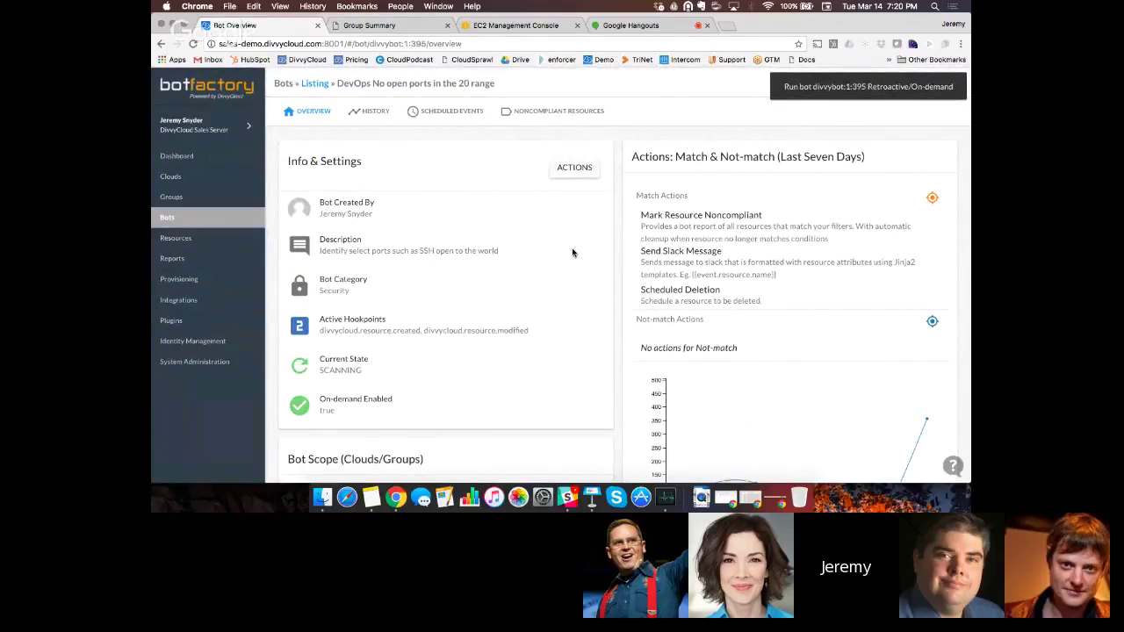
Switch to Slack and examine the newest message from BotFactory DevOps DC Meetup Hangout in #bot-demo-notification, including its source network and port details.
{"action": "left_click", "coordinate": [571, 507]}
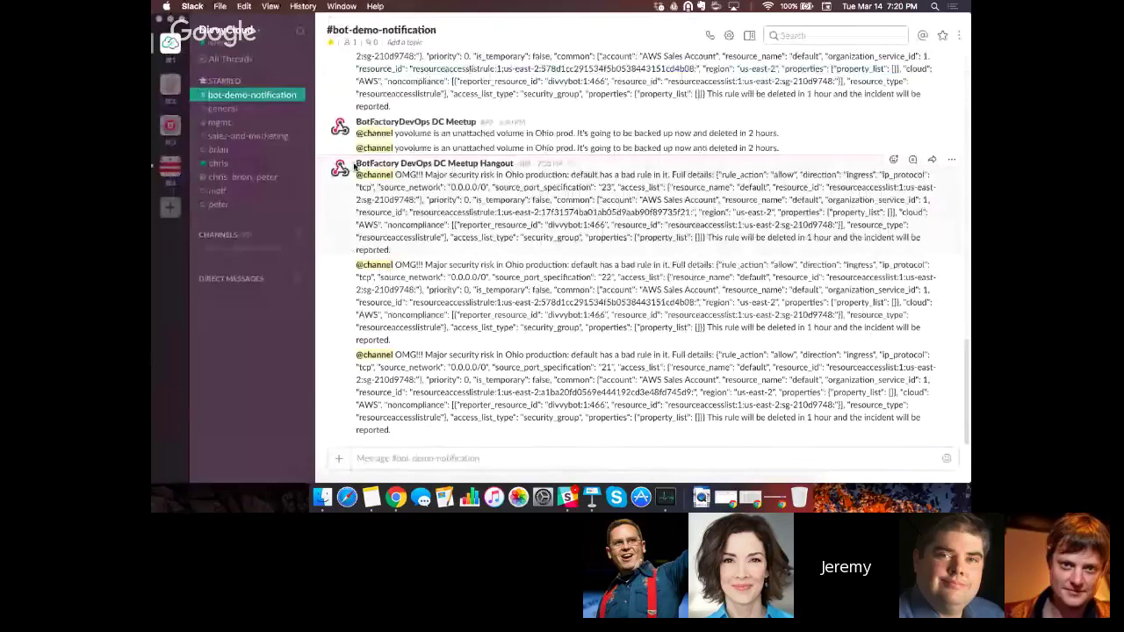
{"action": "left_click_drag", "start_coordinate": [357, 165], "coordinate": [516, 164]}
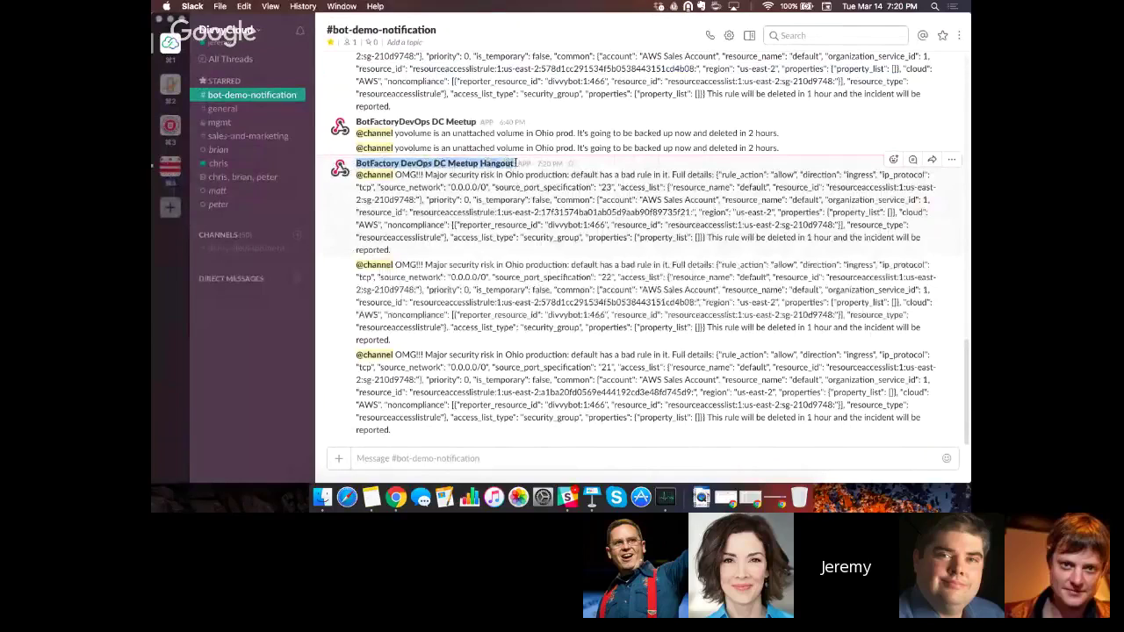
{"action": "left_click", "coordinate": [398, 174]}
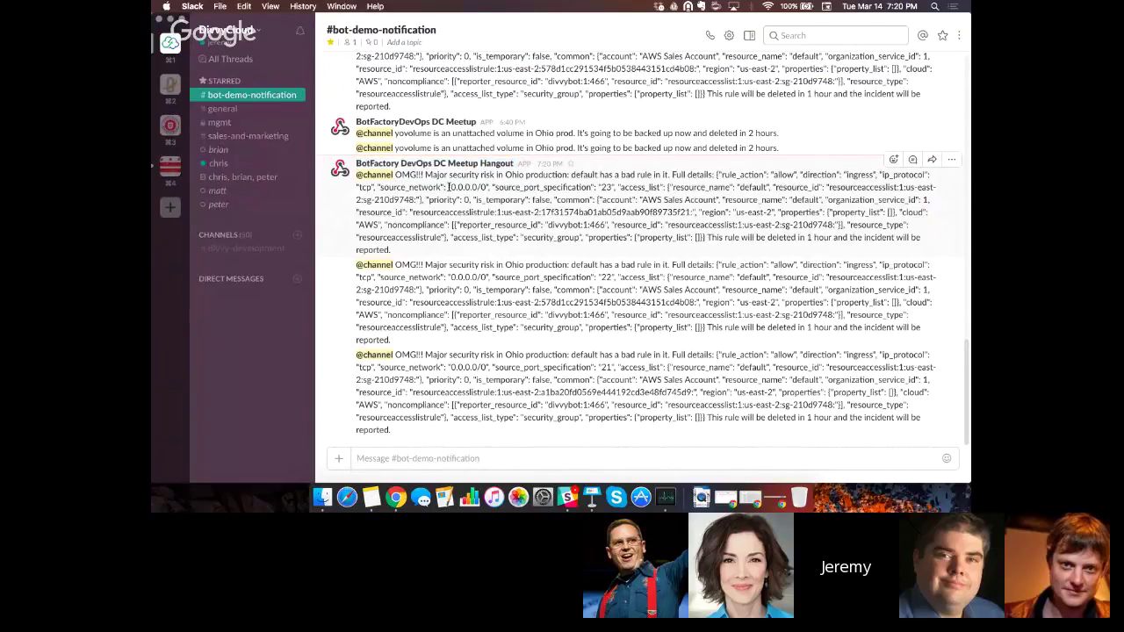
{"action": "left_click_drag", "start_coordinate": [448, 187], "coordinate": [629, 200]}
Switch to the EC2 Management Console and inspect the default security group's inbound rules and tags.
{"action": "key", "text": "super+Tab"}
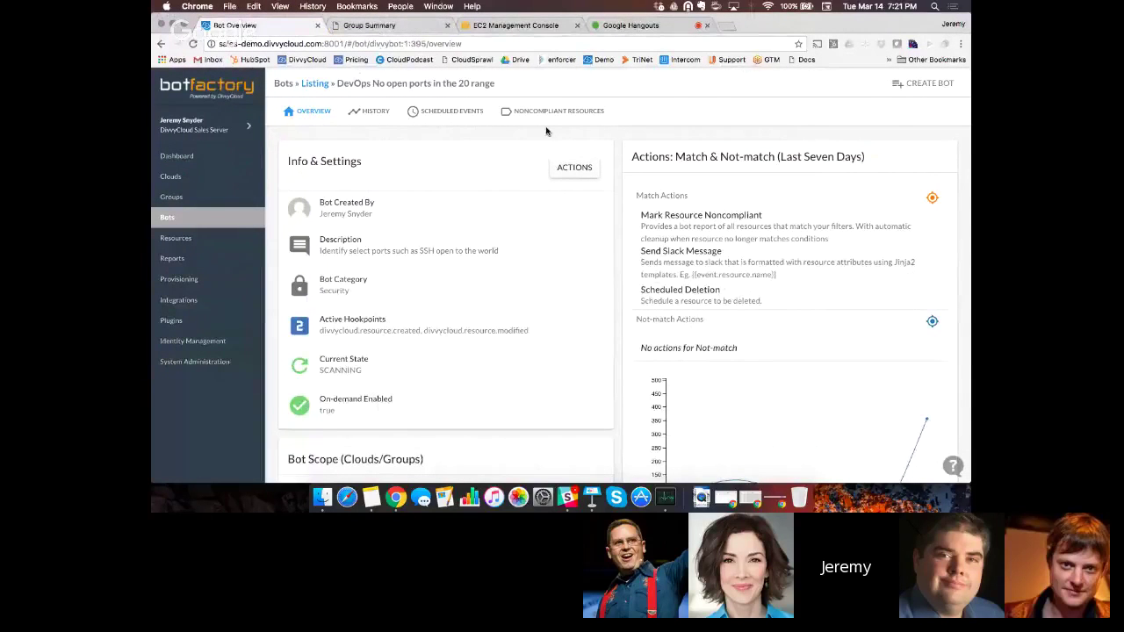
{"action": "left_click", "coordinate": [514, 26]}
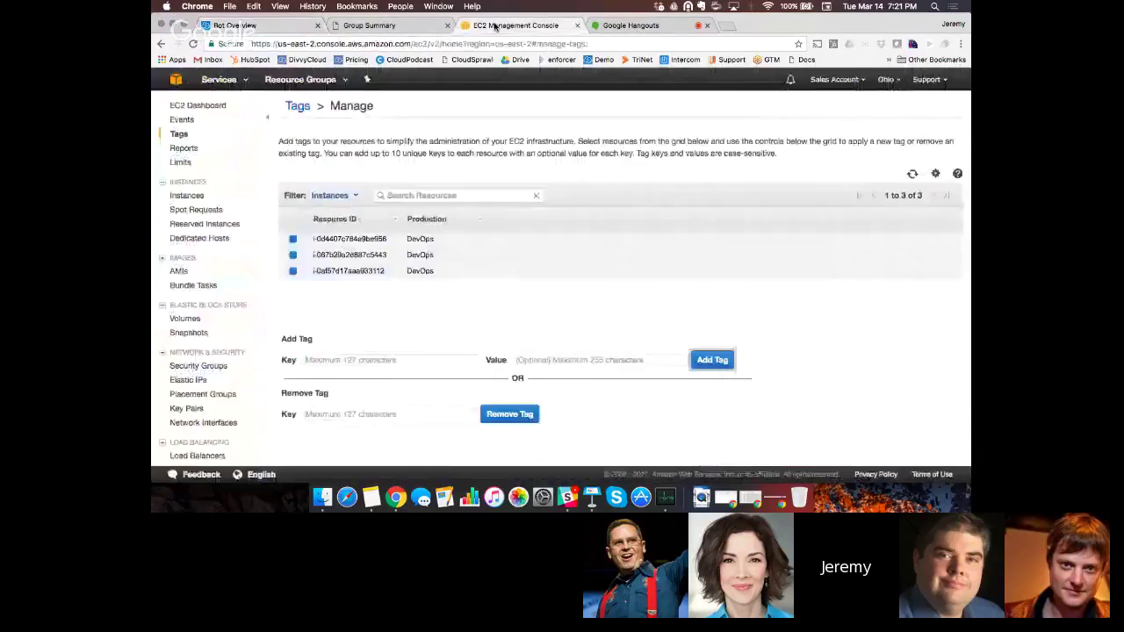
{"action": "left_click", "coordinate": [200, 366]}
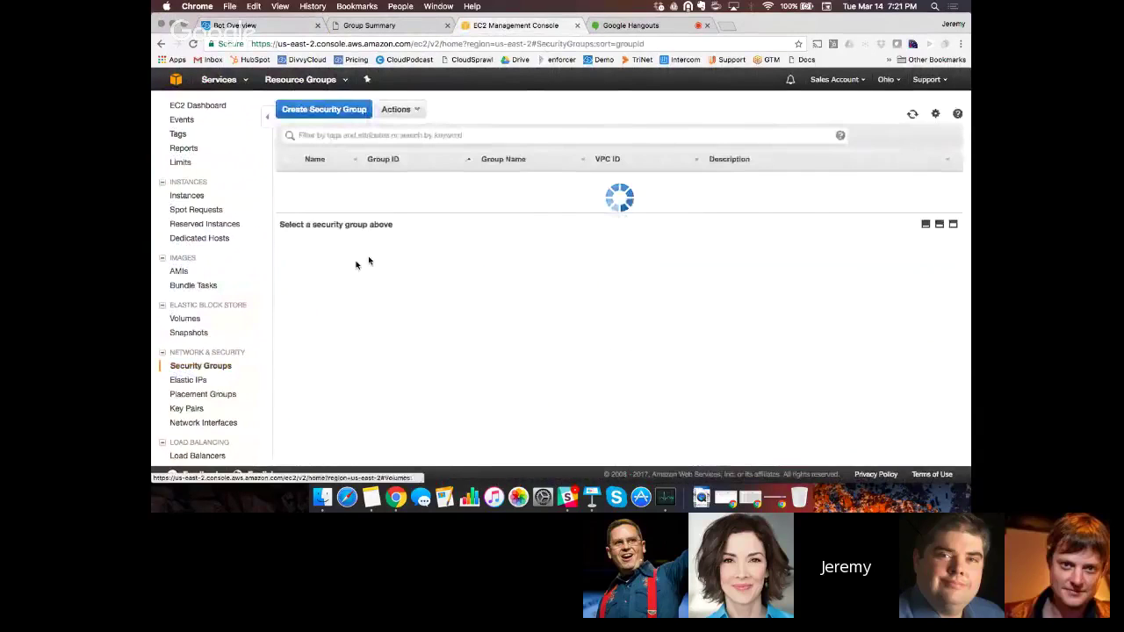
{"action": "left_click", "coordinate": [364, 255]}
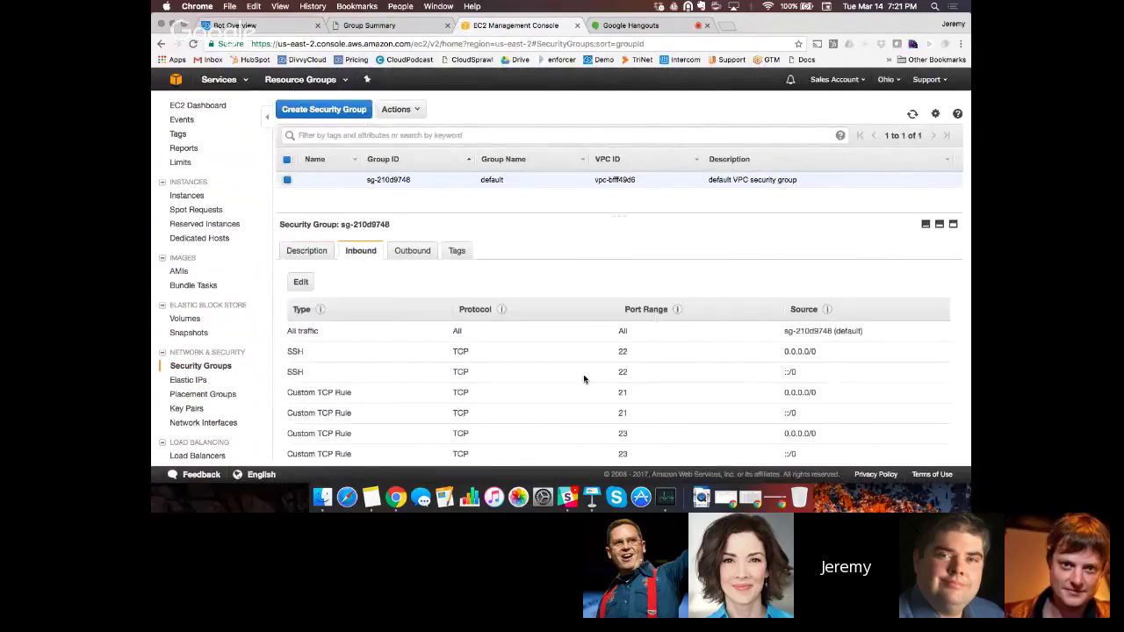
{"action": "left_click_drag", "start_coordinate": [614, 360], "coordinate": [830, 349]}
{"action": "left_click", "coordinate": [456, 247]}
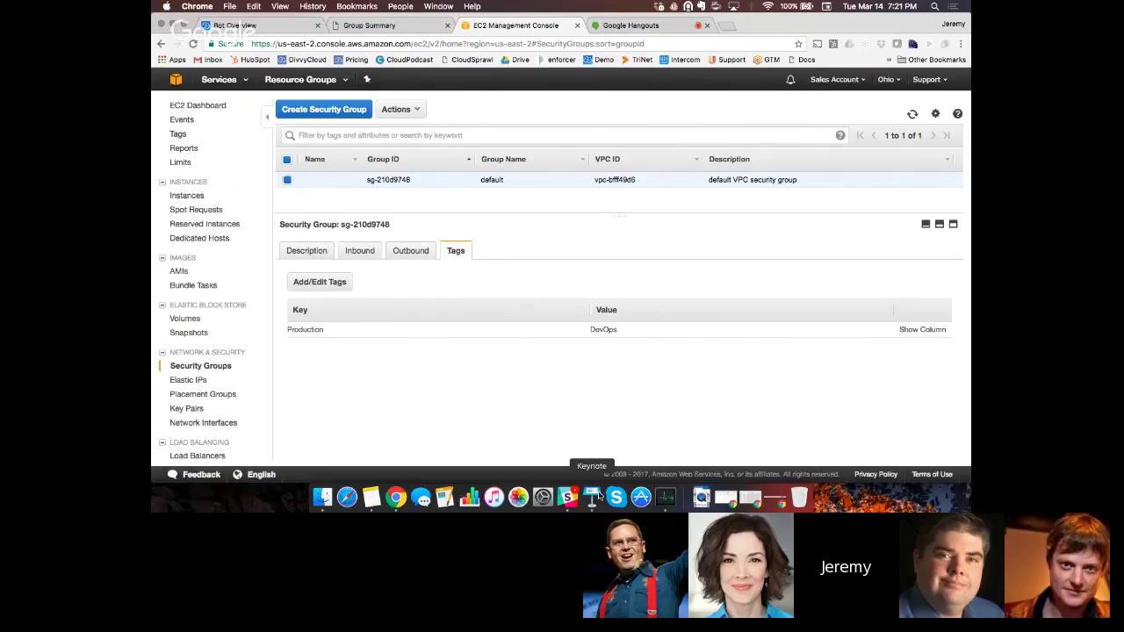
Switch to Keynote to view slide 39 with the infrastructure and application diagram, and return to the bot's overview in BotFactory.
{"action": "left_click", "coordinate": [592, 498]}
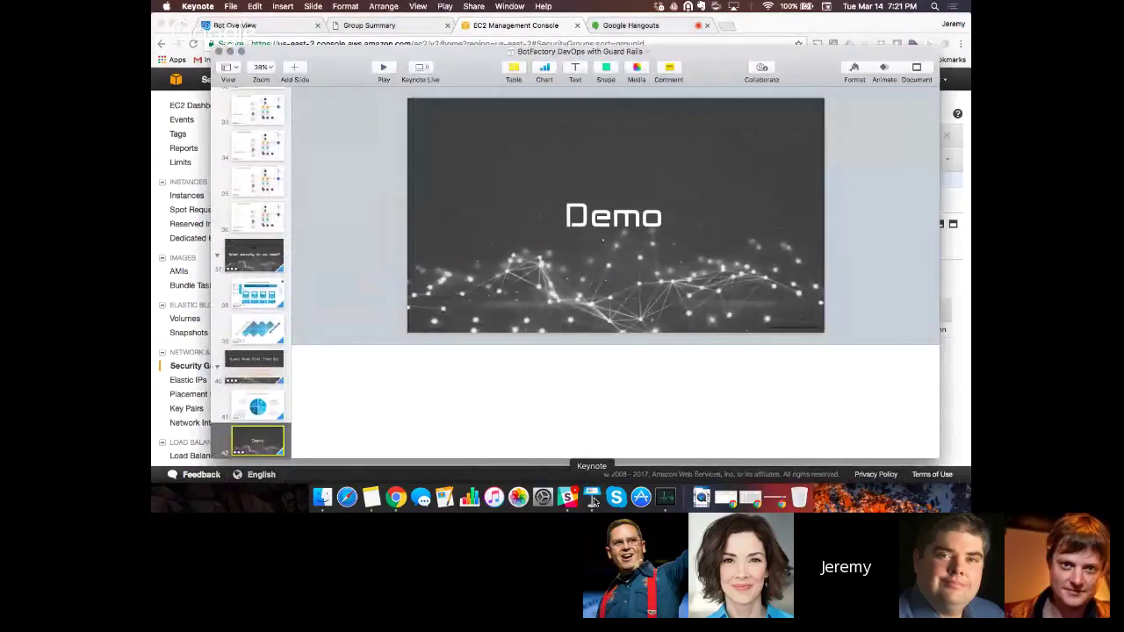
{"action": "left_click", "coordinate": [257, 327]}
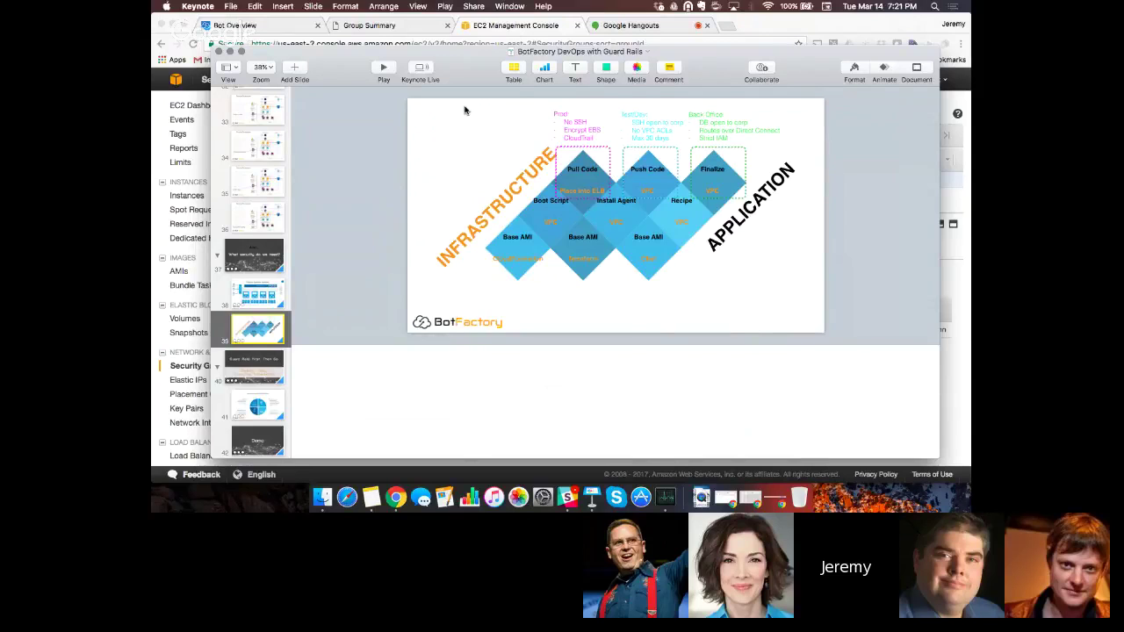
{"action": "left_click", "coordinate": [286, 31]}
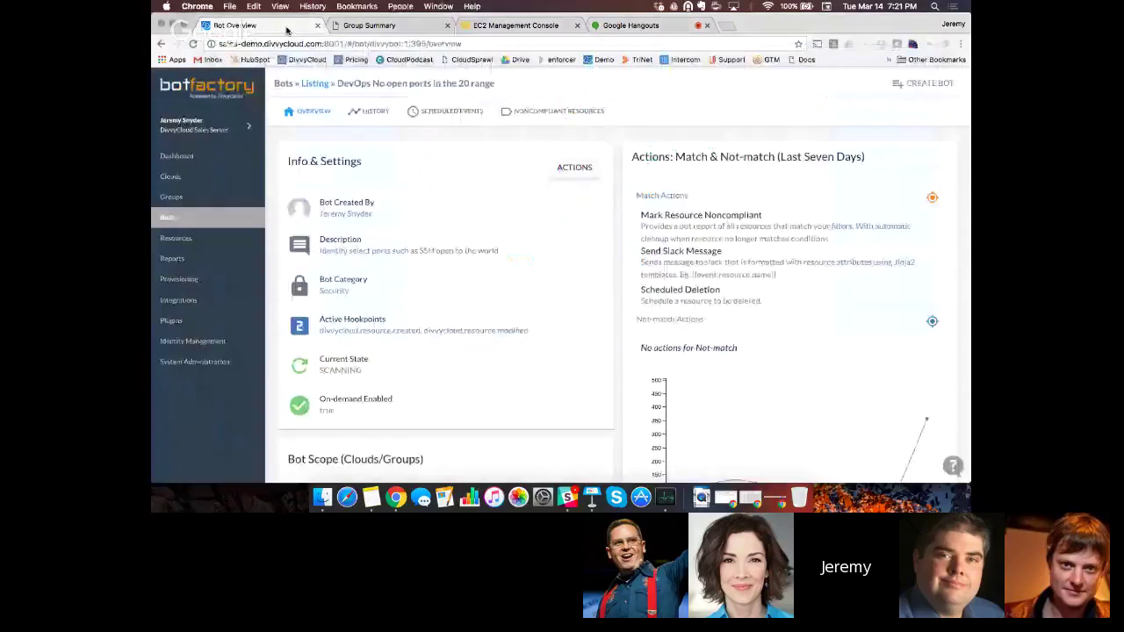
Find the "DevOps no orphan storage" bot by searching the bot listing for "devops", and run a retroactive scan with it.
{"action": "left_click", "coordinate": [307, 83]}
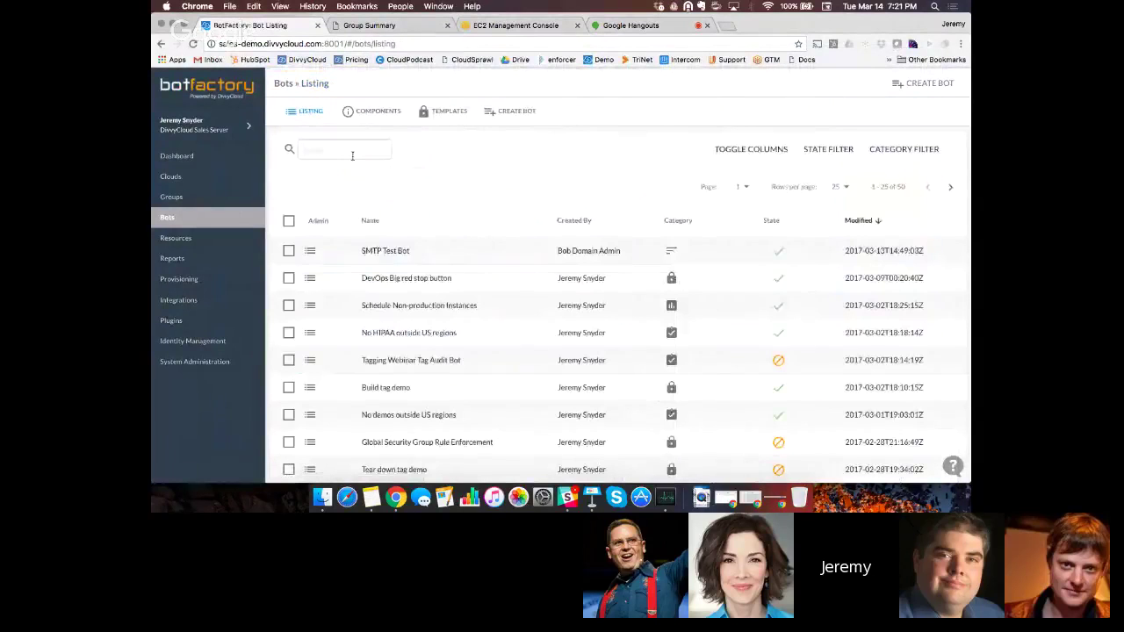
{"action": "left_click", "coordinate": [352, 155]}
{"action": "type", "text": "devops"}
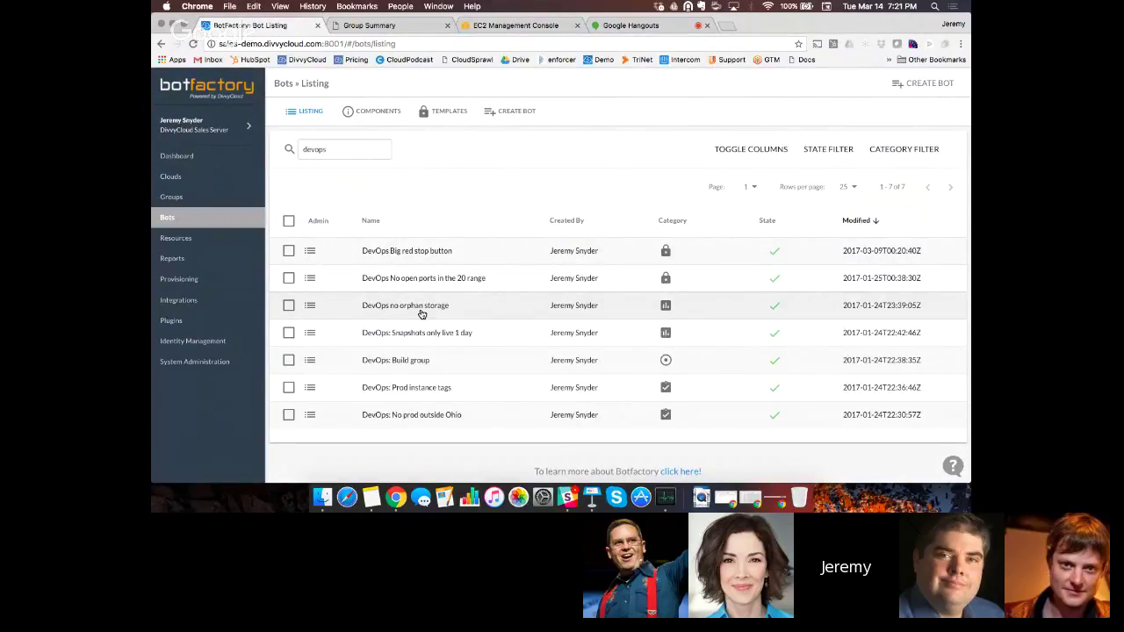
{"action": "left_click", "coordinate": [309, 305]}
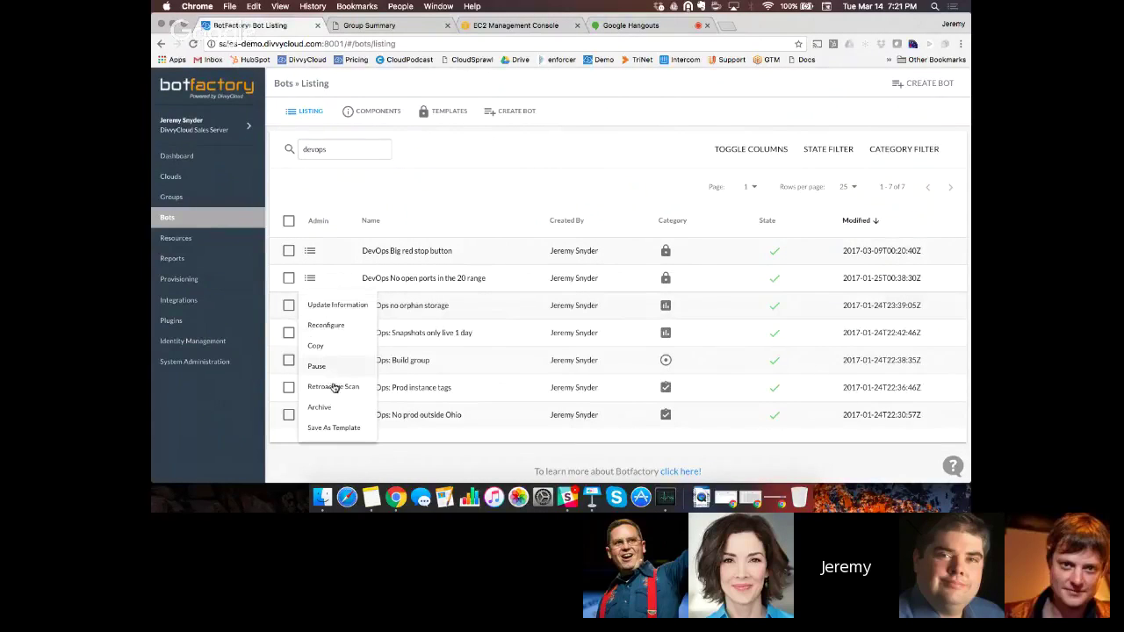
{"action": "left_click", "coordinate": [334, 387]}
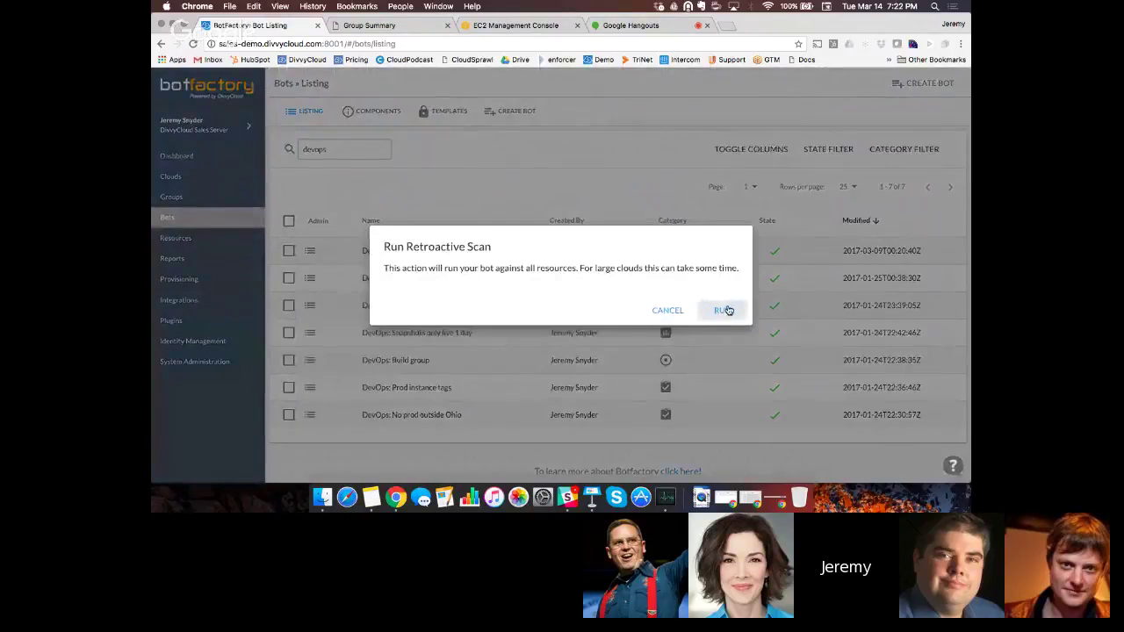
{"action": "left_click", "coordinate": [725, 310]}
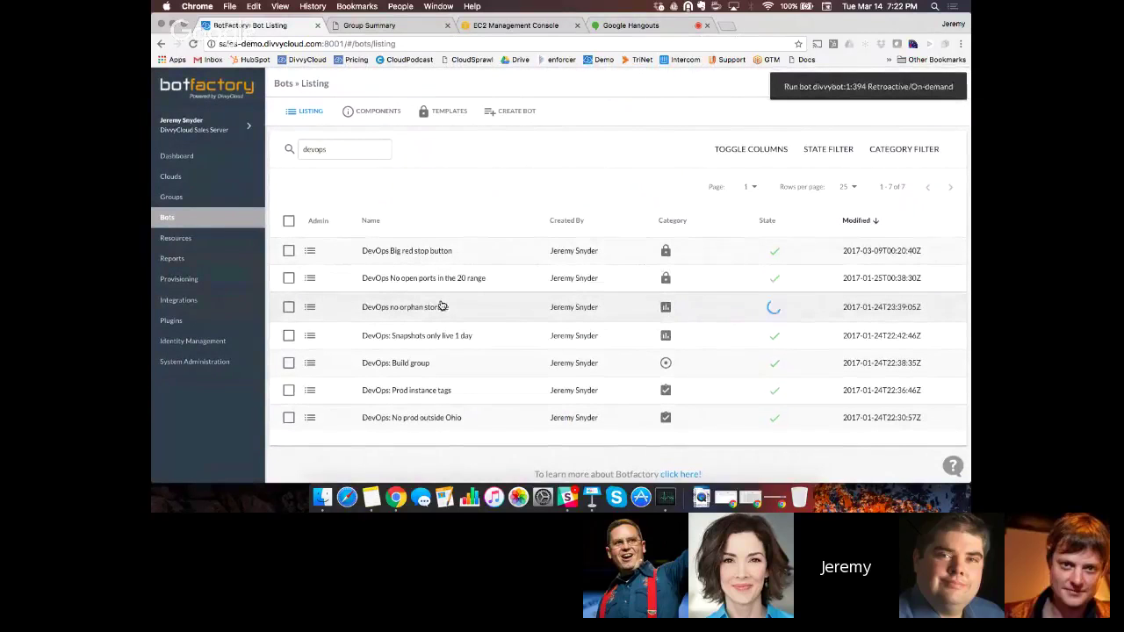
Examine the "DevOps no orphan storage" bot's overview with its match actions and scope, plus its scheduled events and noncompliant resources.
{"action": "left_click", "coordinate": [376, 309]}
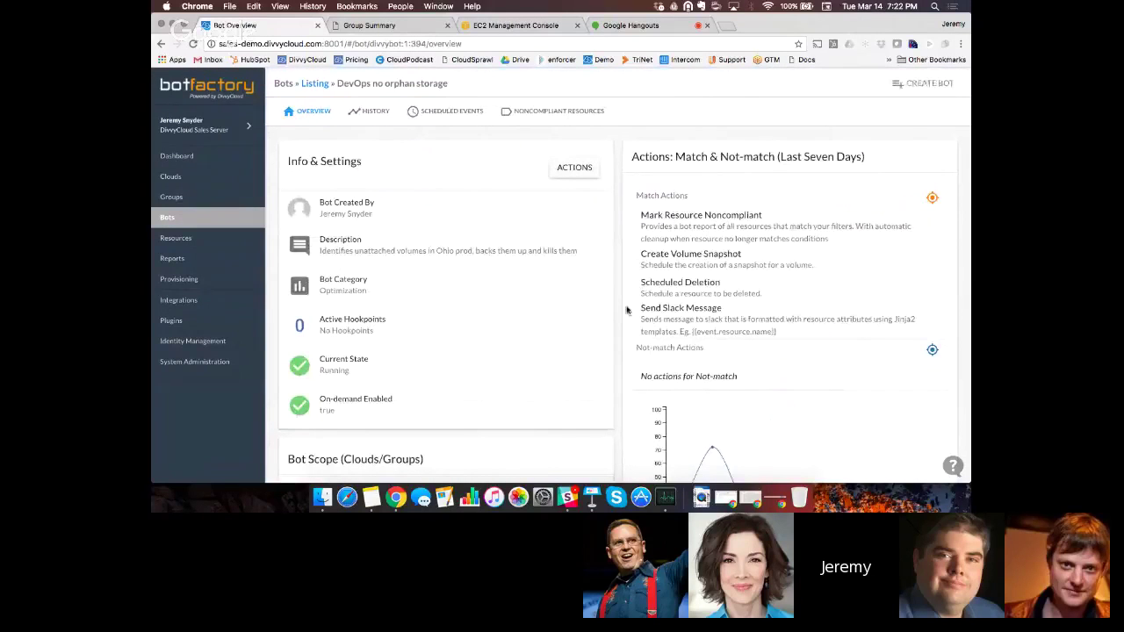
{"action": "scroll", "coordinate": [664, 280], "scroll_direction": "down", "scroll_amount": 2}
{"action": "scroll", "coordinate": [664, 279], "scroll_direction": "down", "scroll_amount": 5}
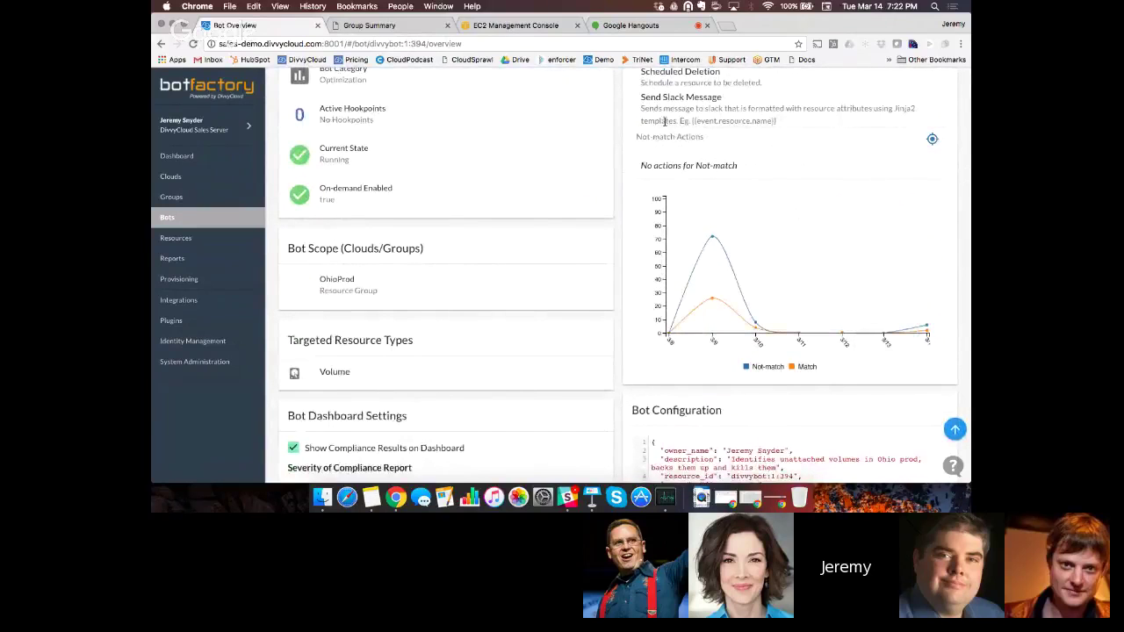
{"action": "scroll", "coordinate": [589, 112], "scroll_direction": "up", "scroll_amount": 7}
{"action": "left_click", "coordinate": [587, 114]}
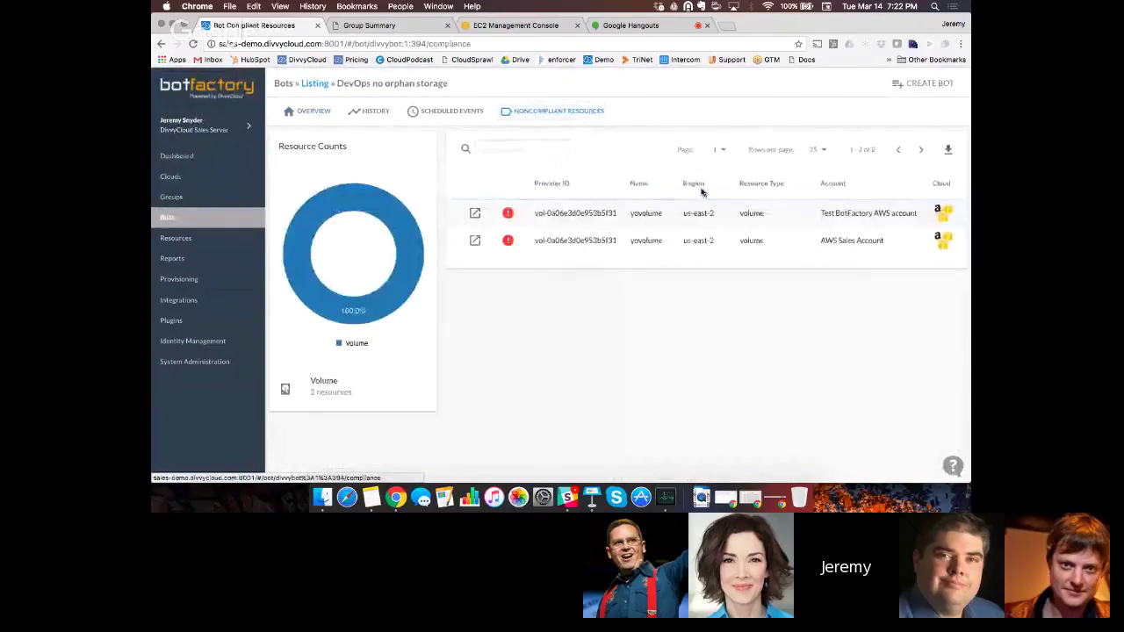
{"action": "left_click", "coordinate": [466, 112]}
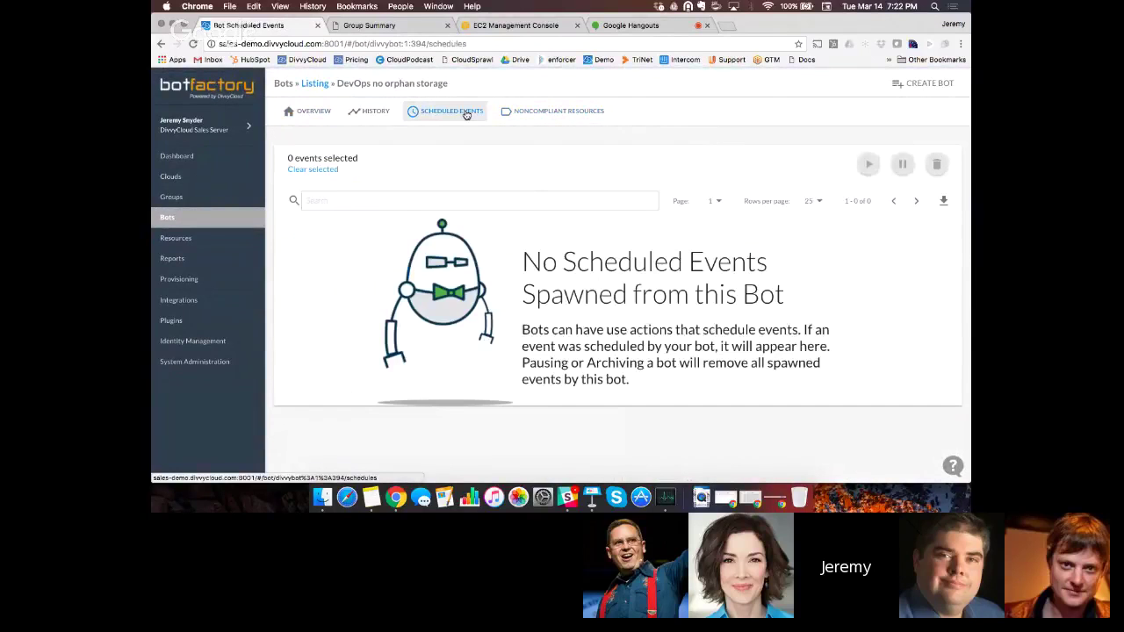
{"action": "left_click", "coordinate": [516, 115]}
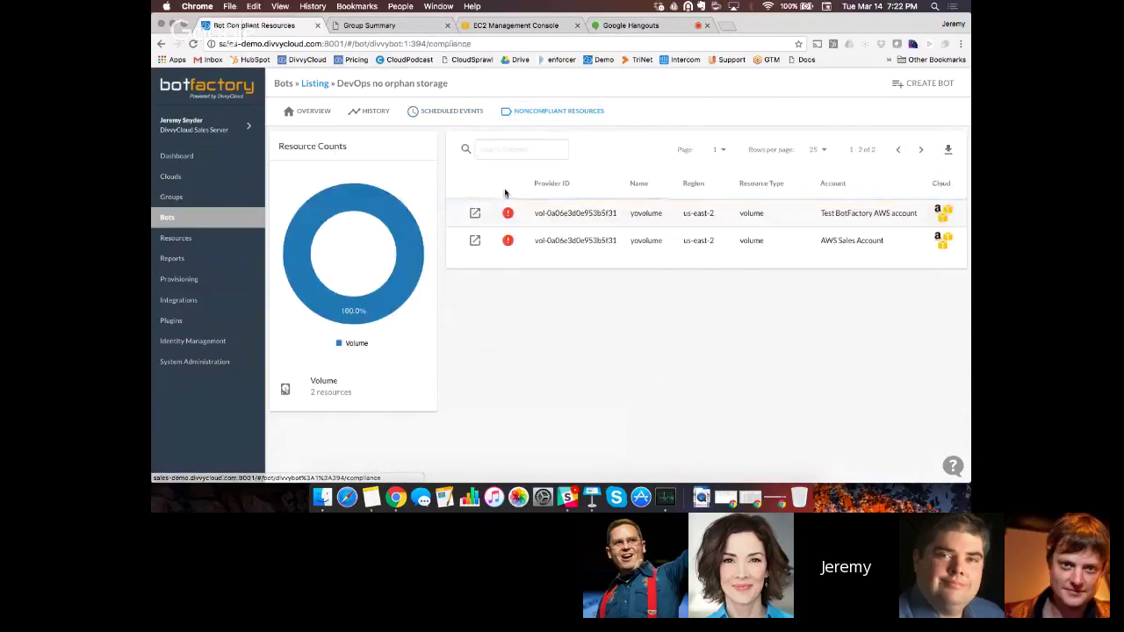
Inspect the properties and available actions of the noncompliant yovolume in the Test BotFactory AWS account, and close its details.
{"action": "left_click", "coordinate": [475, 215]}
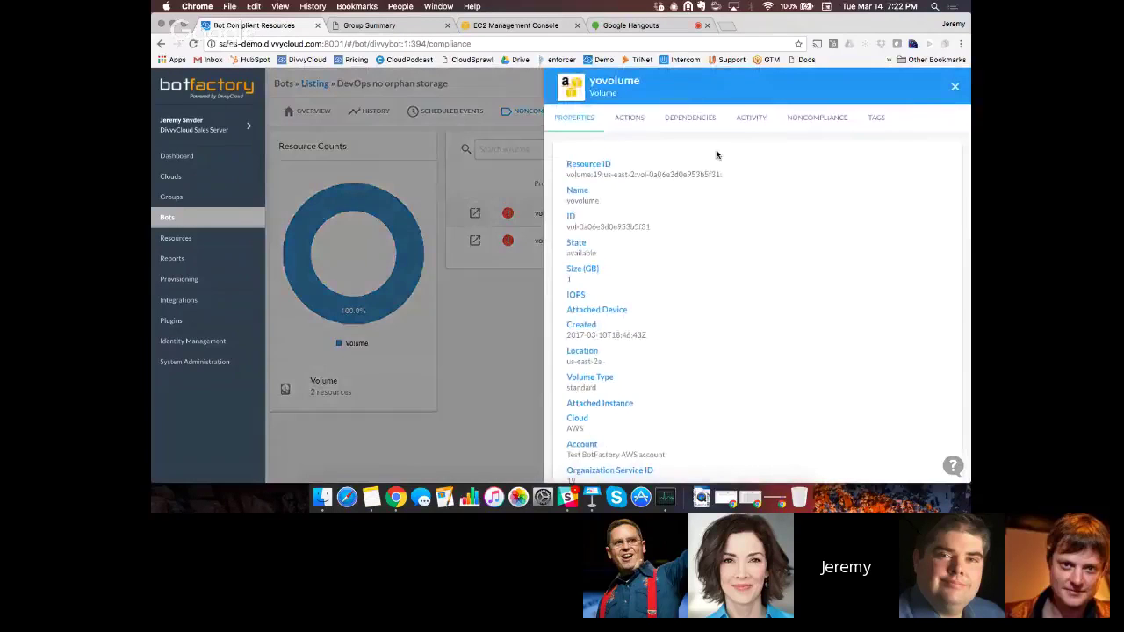
{"action": "left_click", "coordinate": [635, 121]}
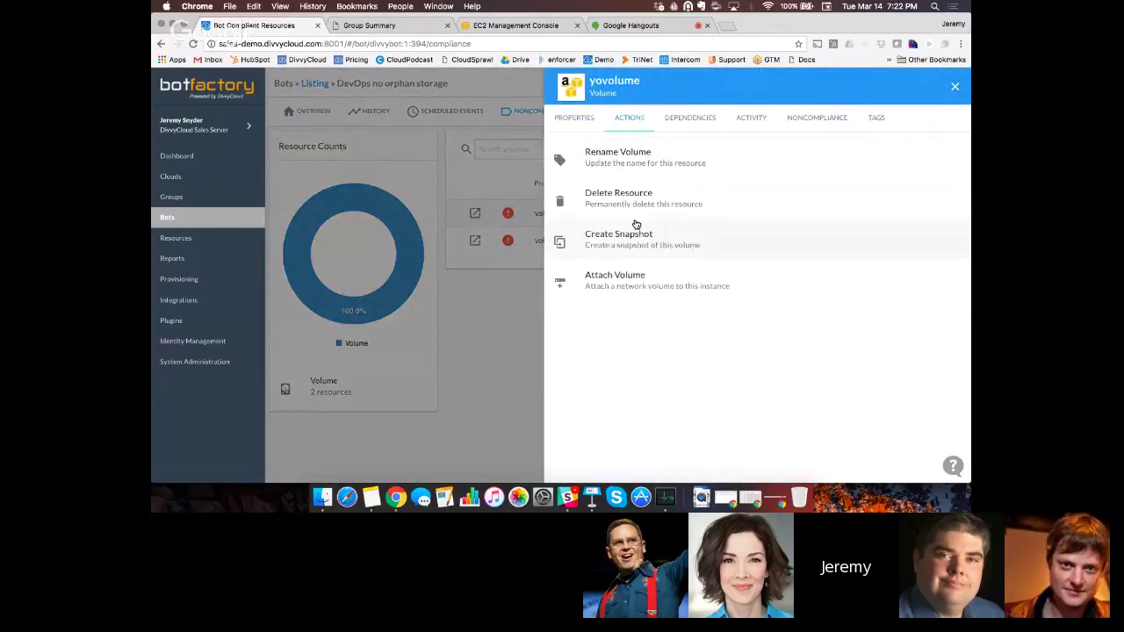
{"action": "left_click", "coordinate": [453, 171]}
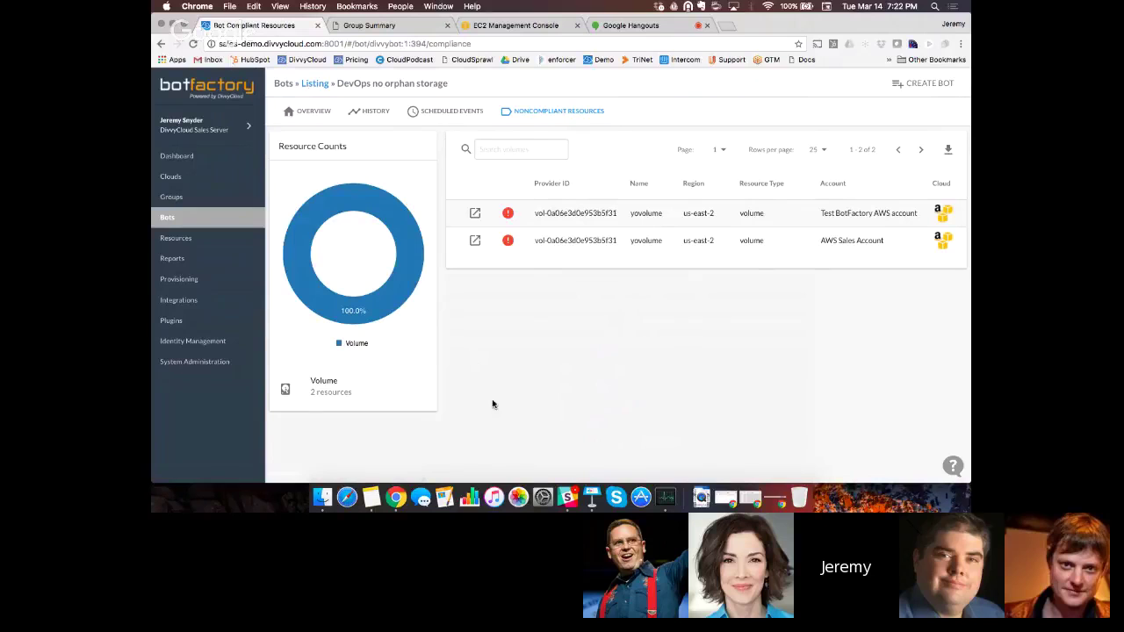
Switch to Keynote and start the slideshow from slide 43, "Automated Policy Enforcement".
{"action": "left_click", "coordinate": [591, 497]}
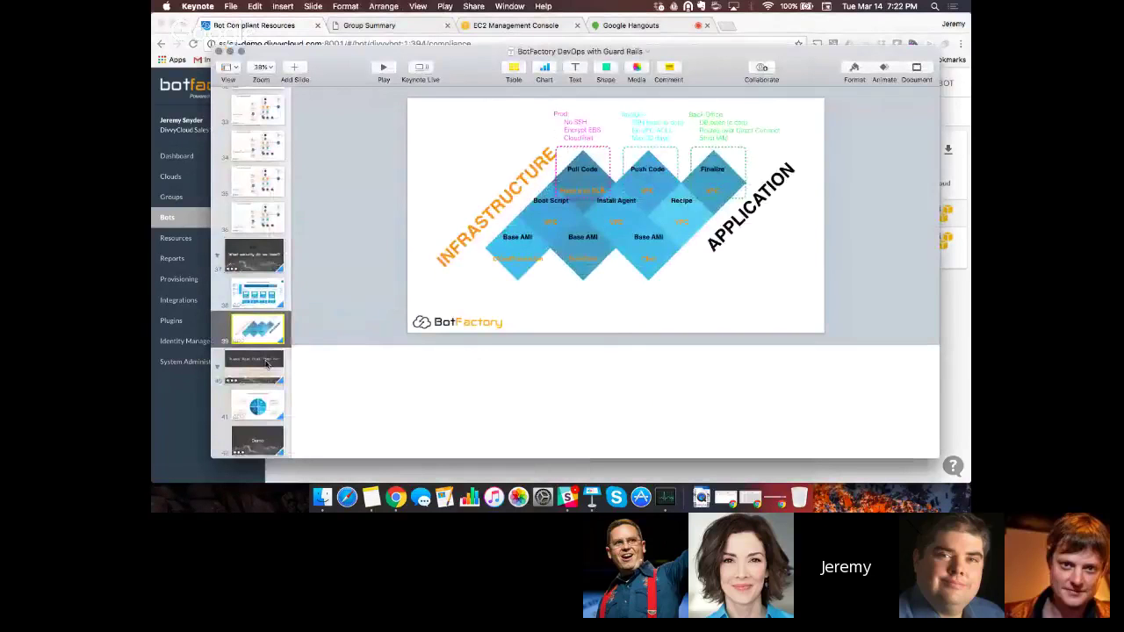
{"action": "scroll", "coordinate": [256, 298], "scroll_direction": "down", "scroll_amount": 5}
{"action": "left_click", "coordinate": [256, 299]}
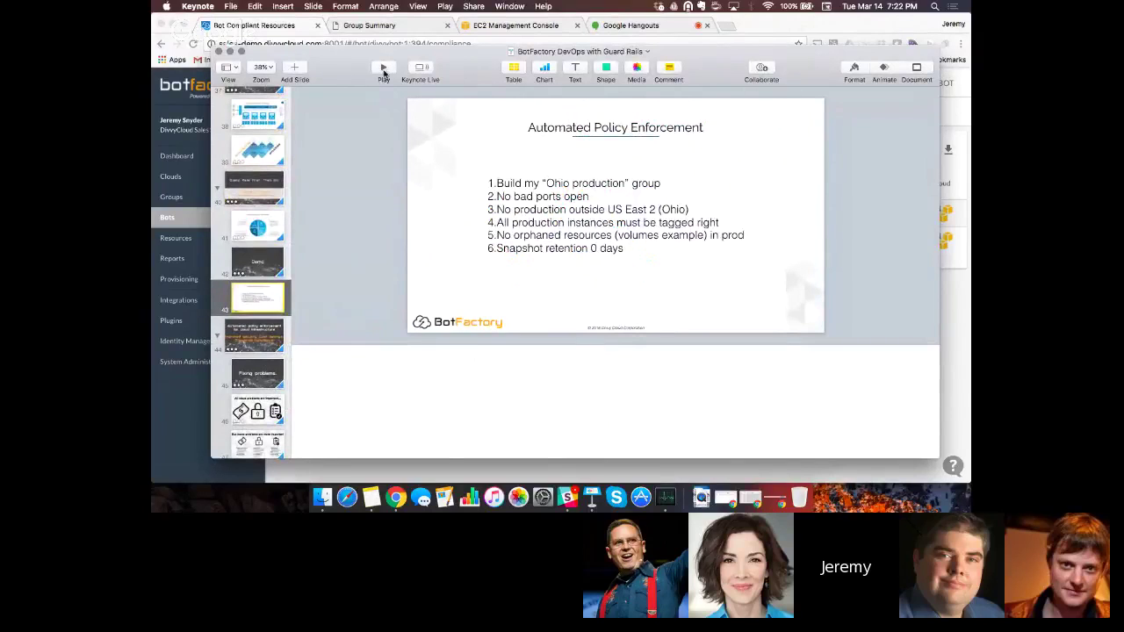
{"action": "left_click", "coordinate": [384, 72]}
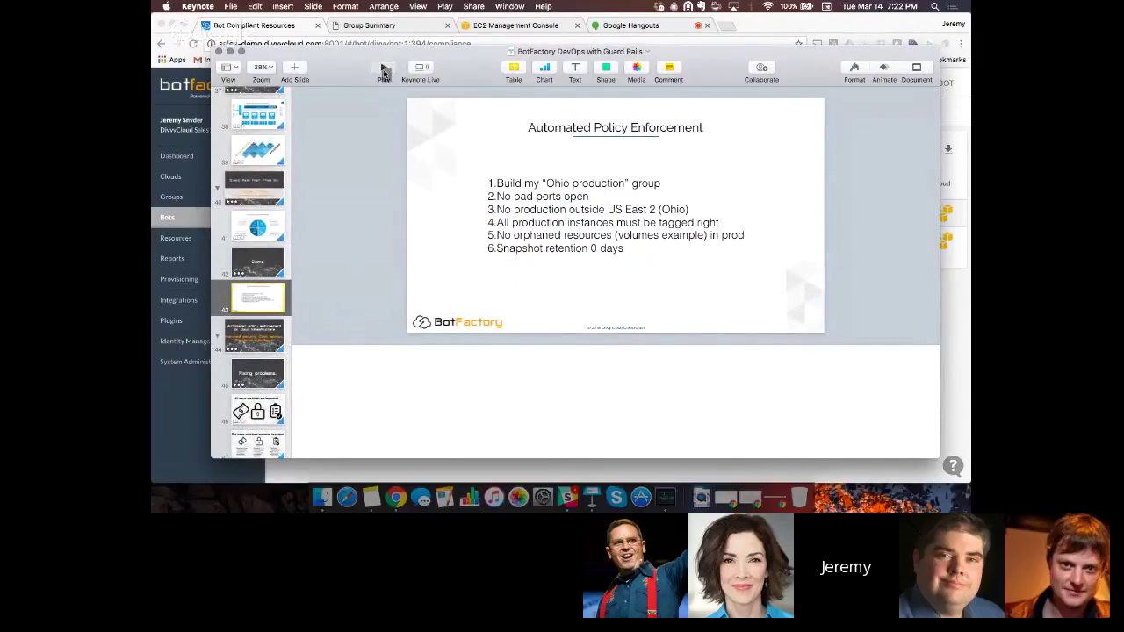